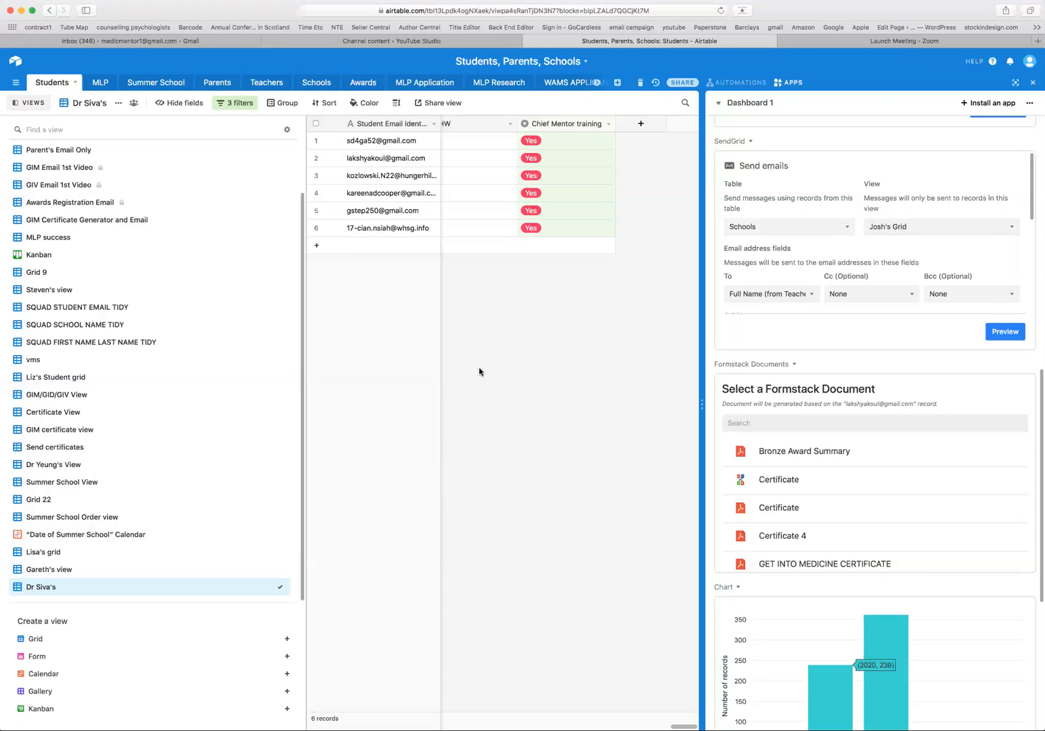
- Change the Chief Mentor training filter of the current view from Yes to No
{"action": "scroll", "coordinate": [479, 372], "scroll_direction": "left", "scroll_amount": 5}
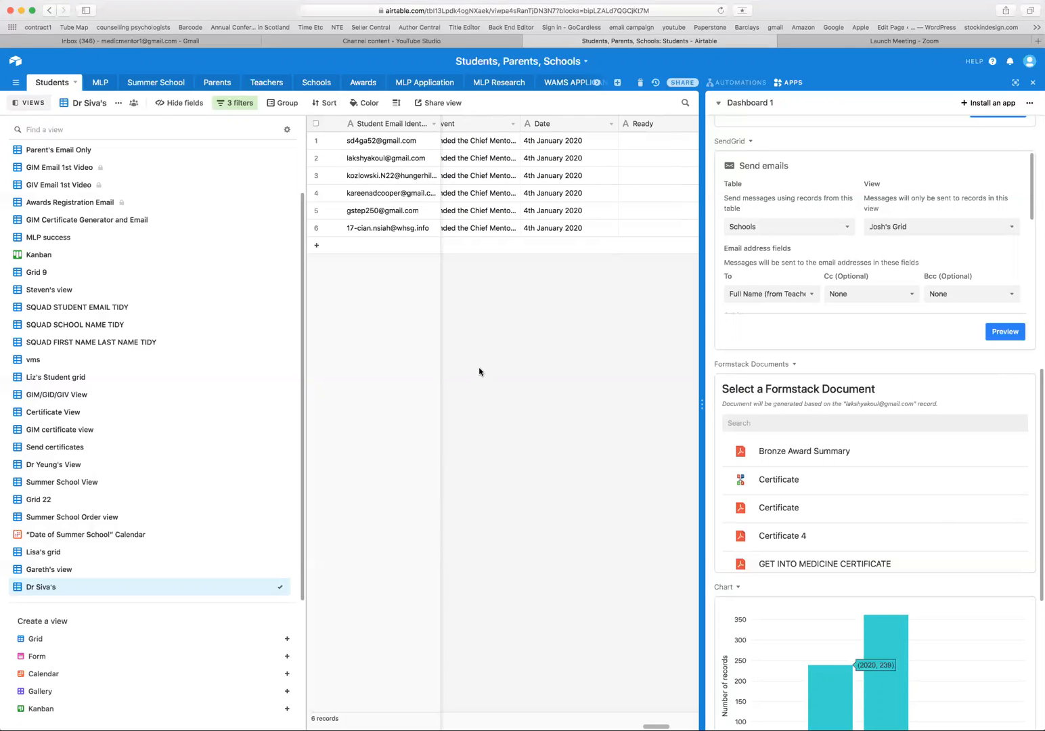
{"action": "scroll", "coordinate": [479, 372], "scroll_direction": "left", "scroll_amount": 5}
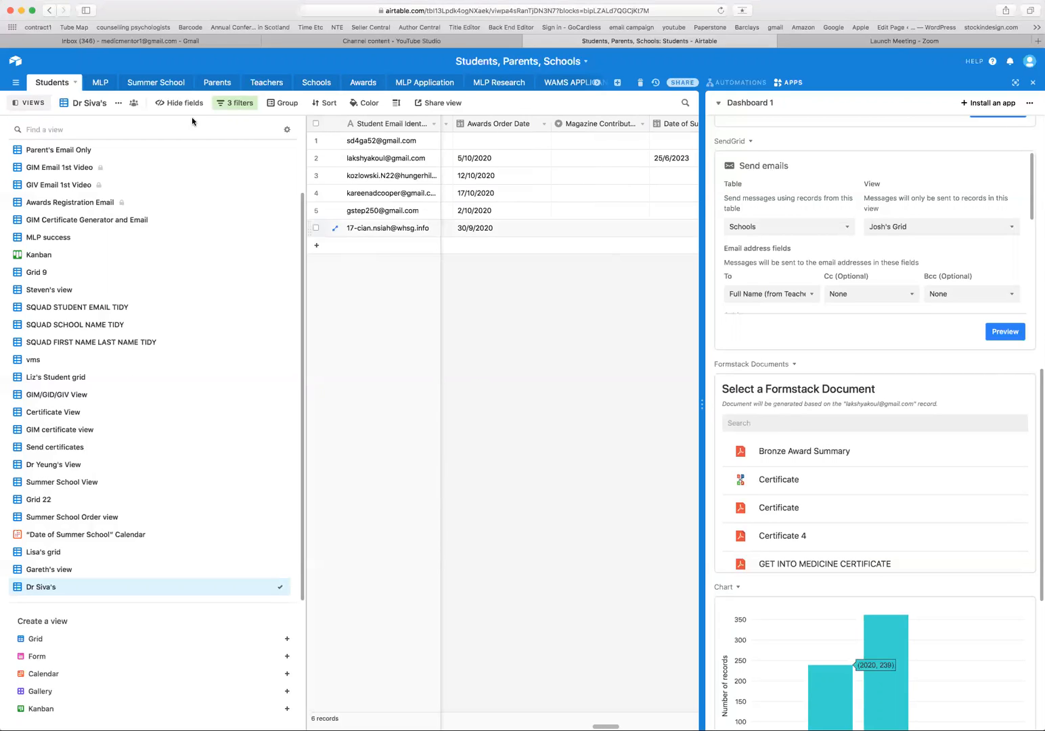
{"action": "left_click", "coordinate": [232, 109]}
{"action": "left_click", "coordinate": [359, 169]}
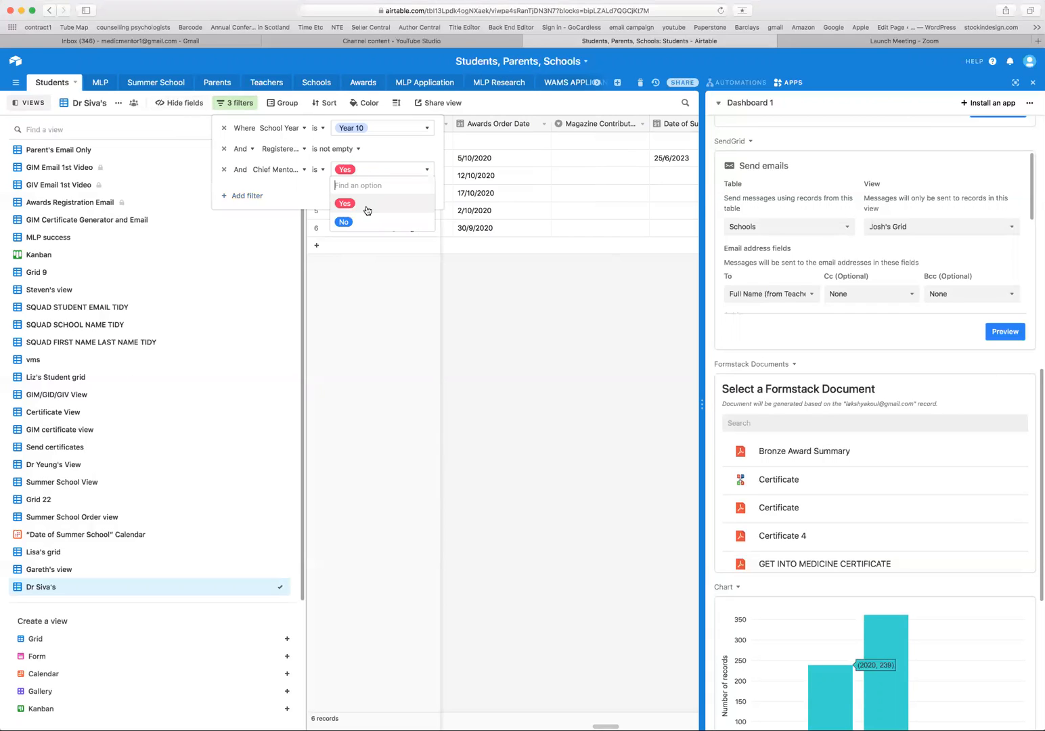
{"action": "left_click", "coordinate": [364, 229]}
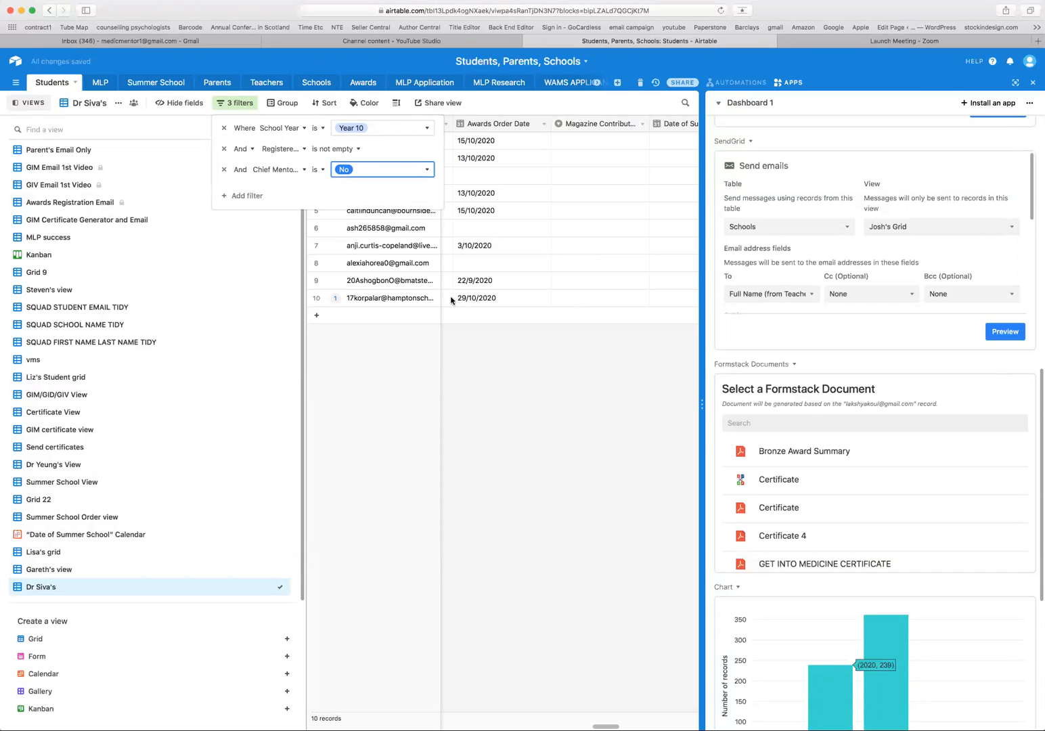
{"action": "left_click", "coordinate": [480, 367]}
{"action": "scroll", "coordinate": [519, 259], "scroll_direction": "right", "scroll_amount": 10}
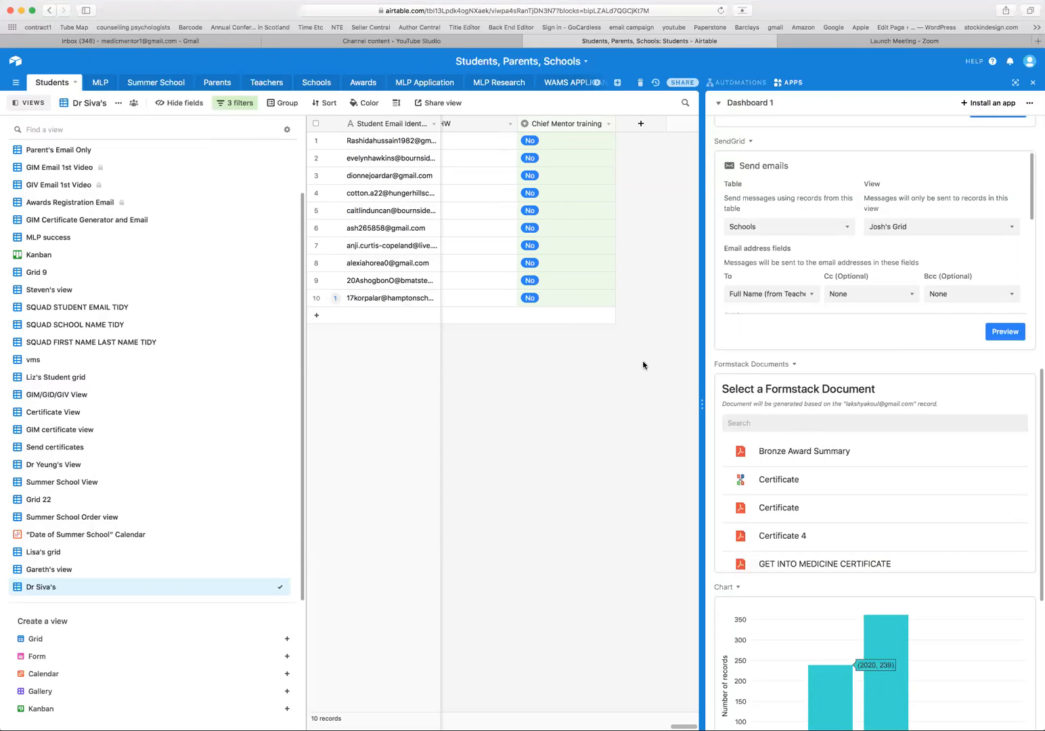
- Set the SendGrid app to send emails using the Students table and the view that is currently open
{"action": "scroll", "coordinate": [643, 365], "scroll_direction": "left", "scroll_amount": 1}
{"action": "scroll", "coordinate": [769, 348], "scroll_direction": "up", "scroll_amount": 5}
{"action": "scroll", "coordinate": [769, 348], "scroll_direction": "up", "scroll_amount": 5}
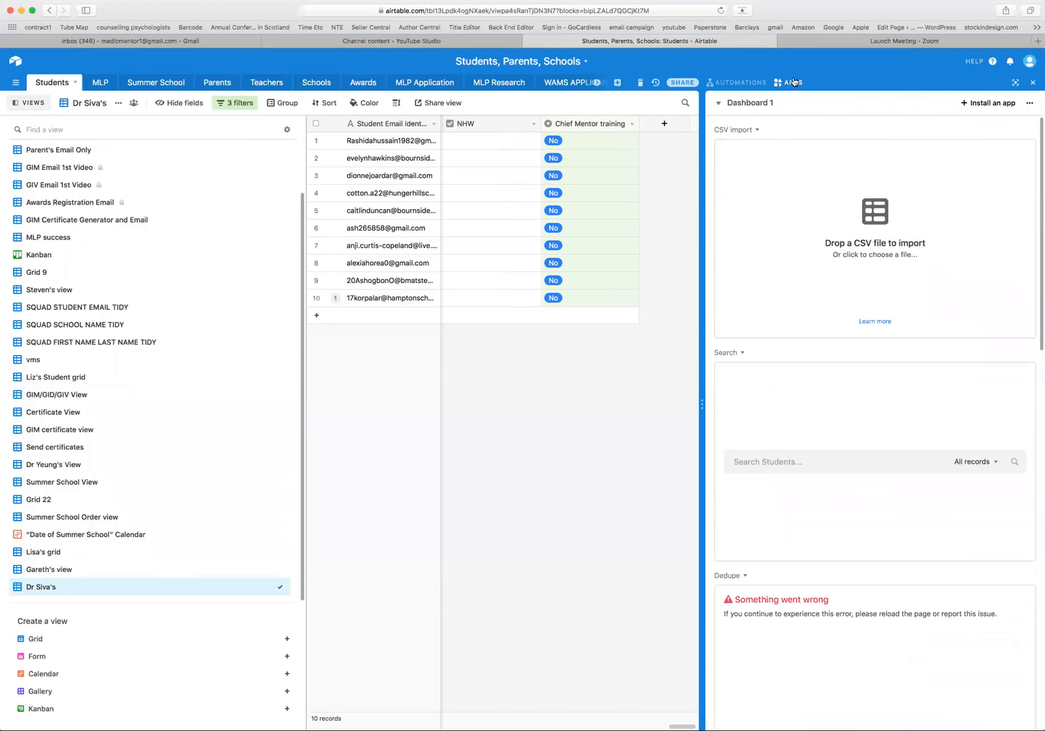
{"action": "left_click", "coordinate": [793, 82]}
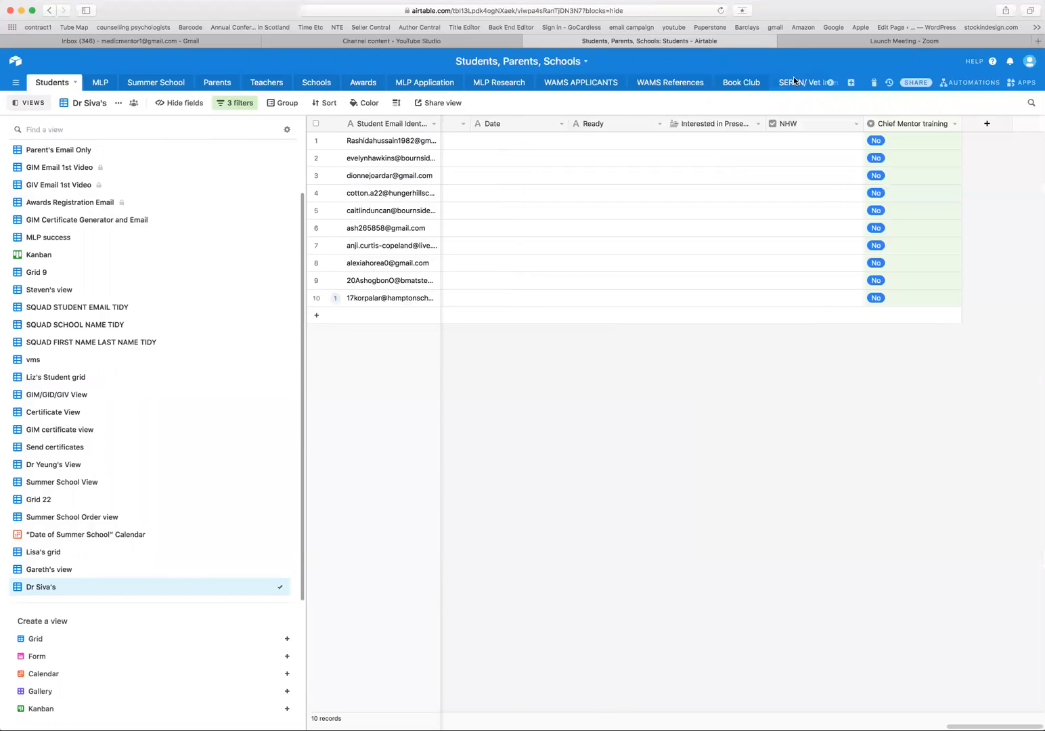
{"action": "left_click", "coordinate": [1026, 83]}
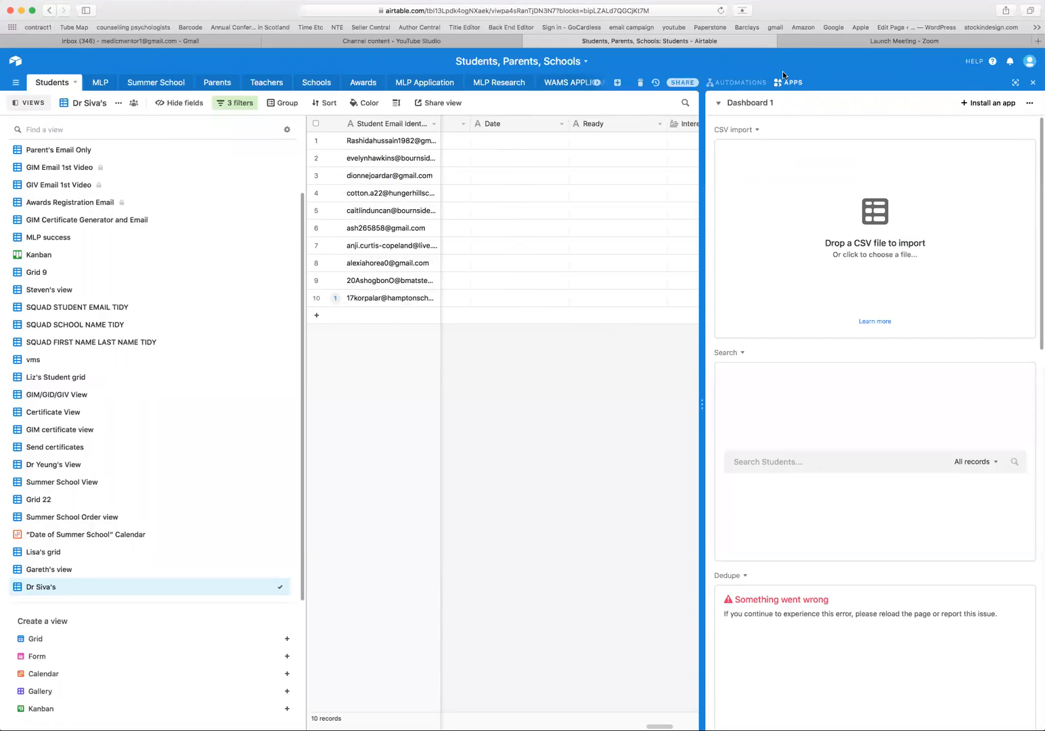
{"action": "scroll", "coordinate": [783, 260], "scroll_direction": "down", "scroll_amount": 15}
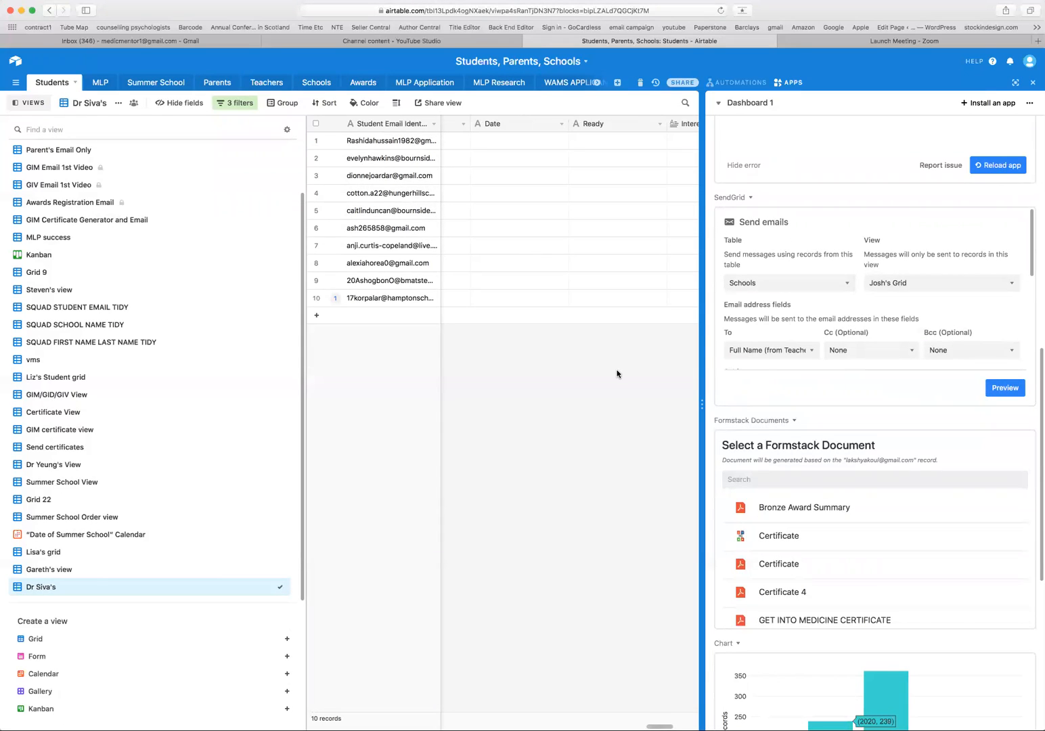
{"action": "left_click", "coordinate": [806, 287]}
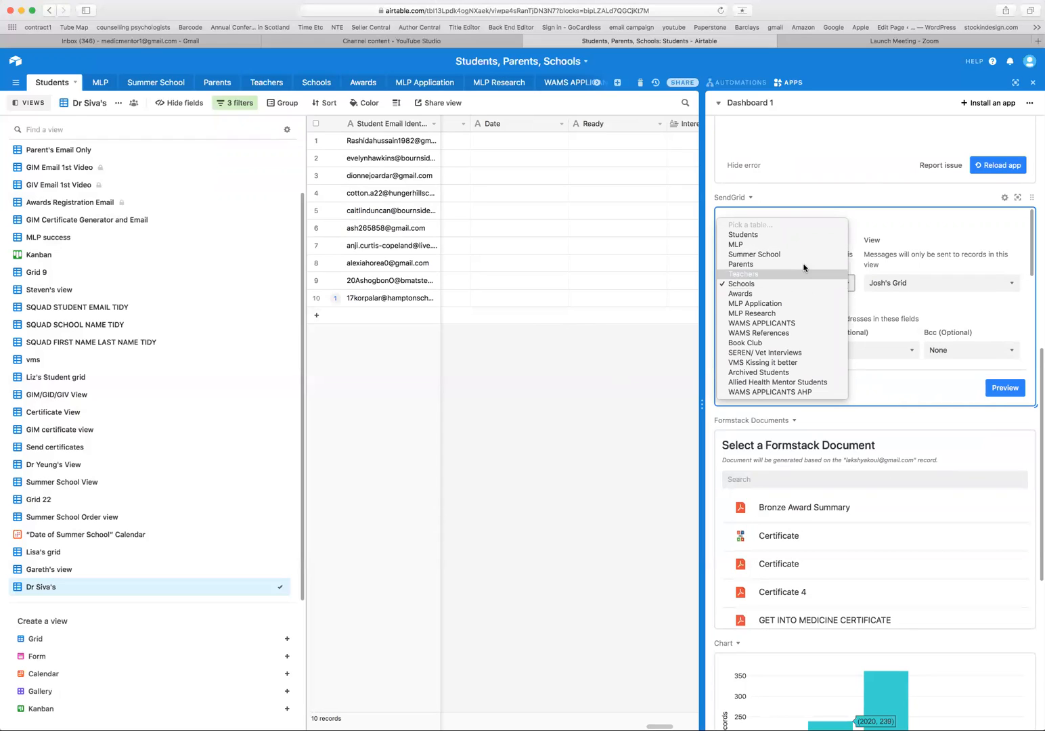
{"action": "left_click", "coordinate": [795, 234]}
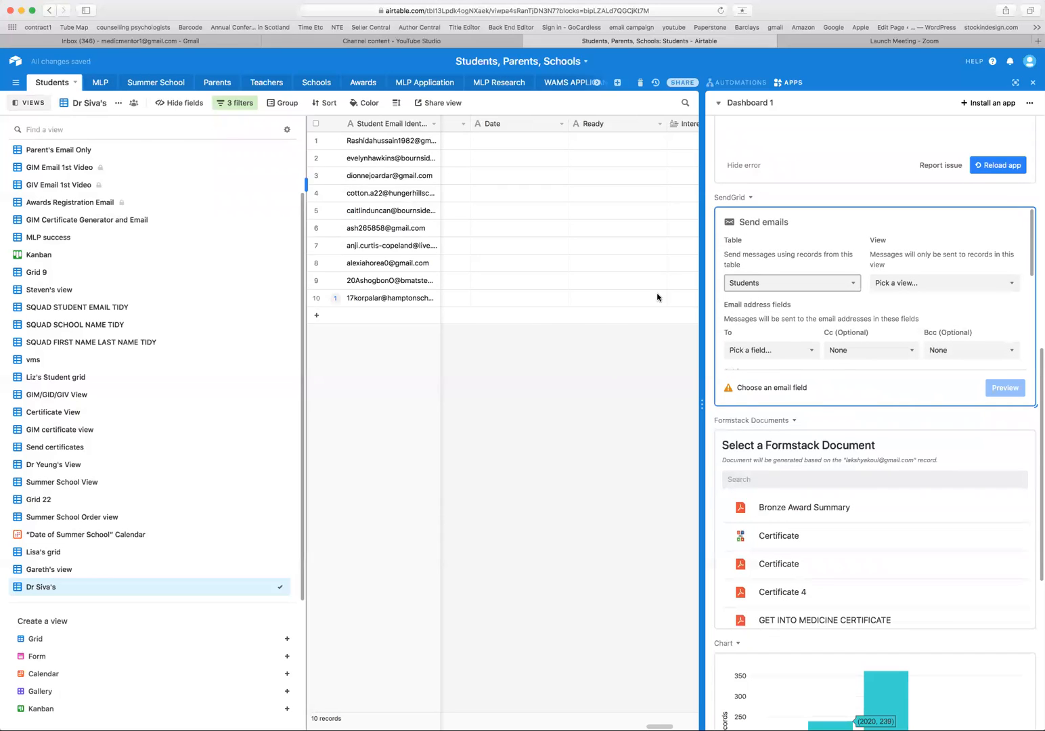
{"action": "left_click", "coordinate": [955, 284]}
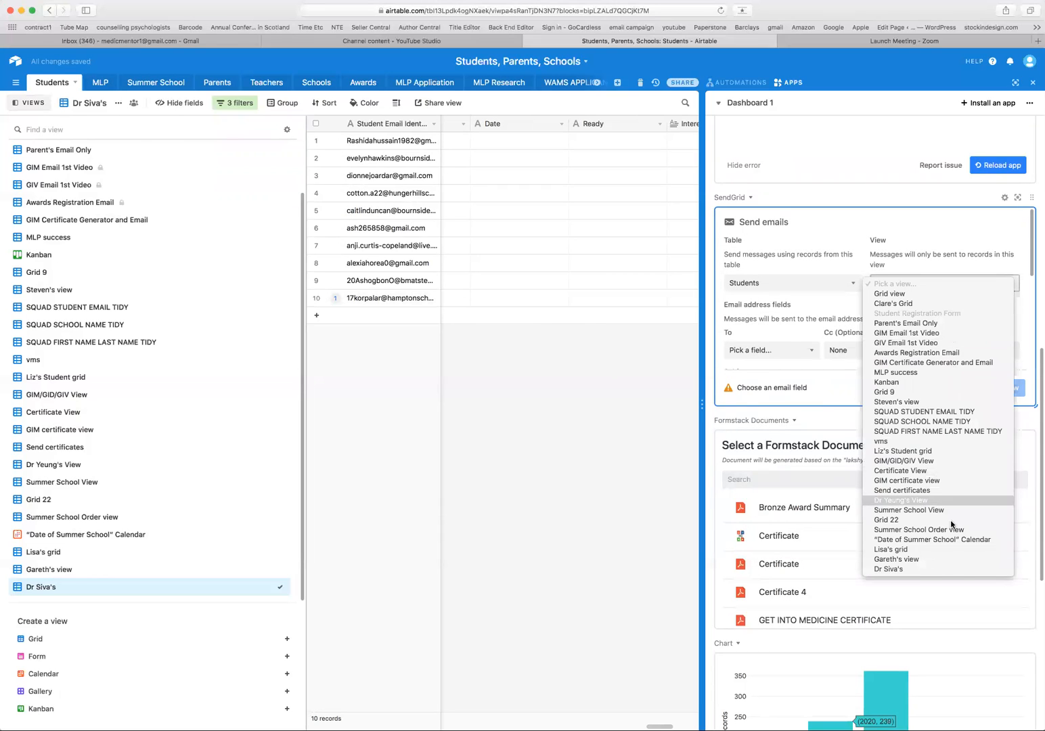
{"action": "left_click", "coordinate": [959, 570]}
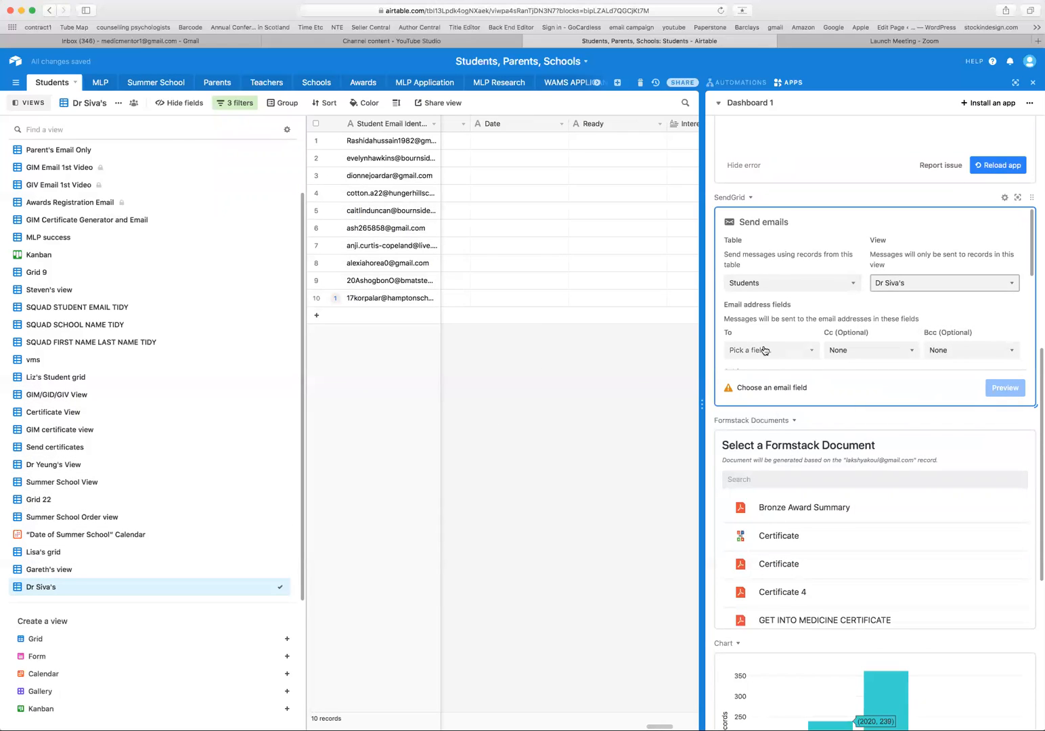
- Use the Student Email Identity field as the recipient address of the SendGrid emails
{"action": "scroll", "coordinate": [761, 328], "scroll_direction": "down", "scroll_amount": 2}
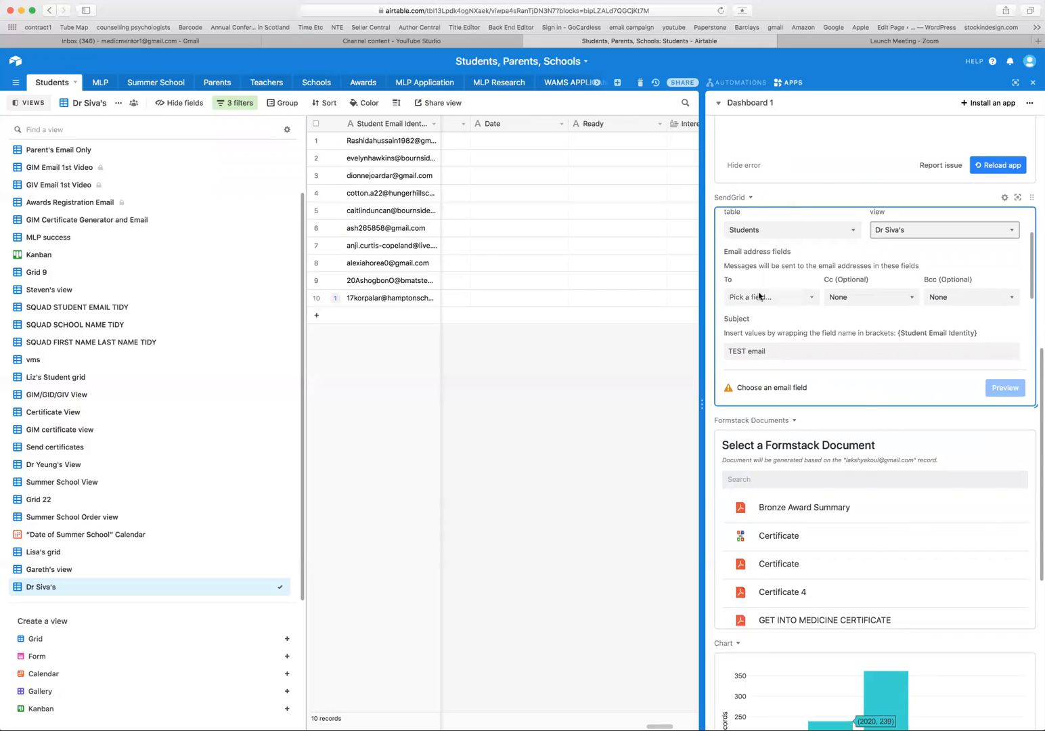
{"action": "left_click", "coordinate": [757, 296]}
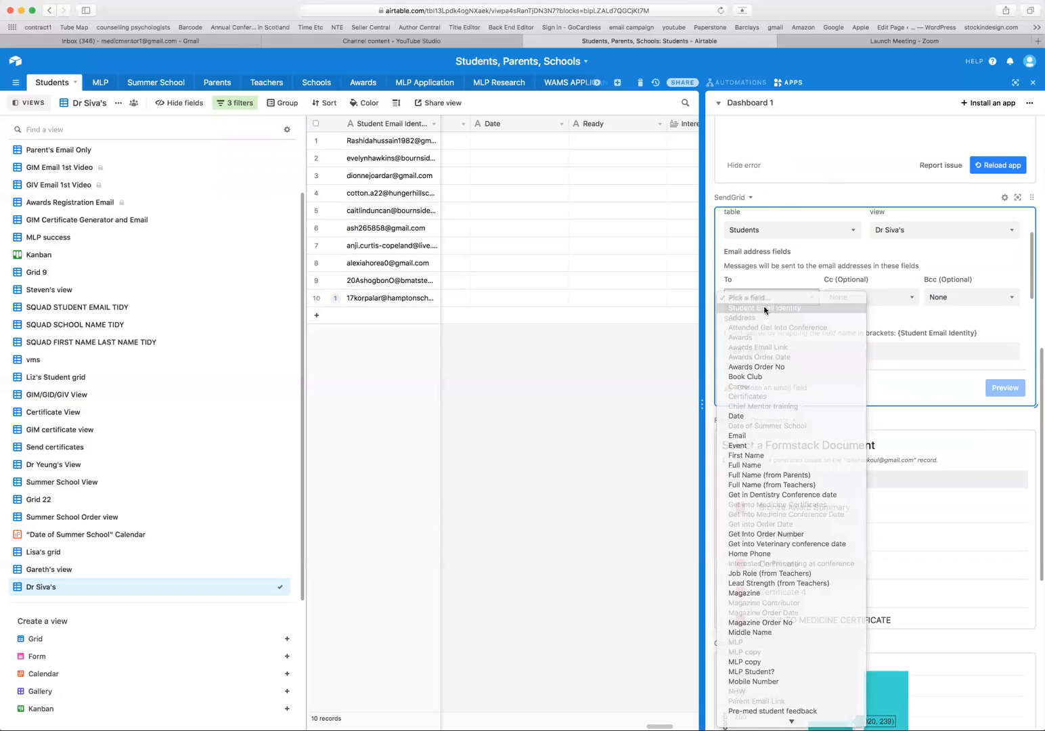
{"action": "left_click", "coordinate": [764, 309]}
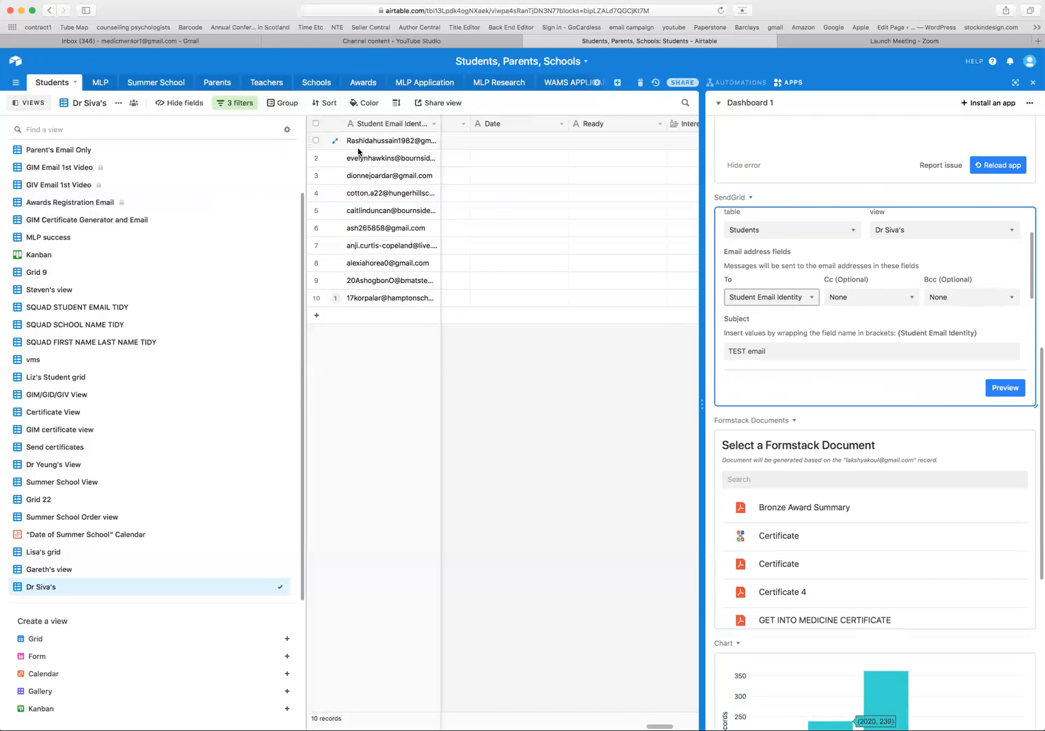
- Replace the email subject with "Missed Chief Mentor Induction Day"
{"action": "scroll", "coordinate": [817, 333], "scroll_direction": "down", "scroll_amount": 2}
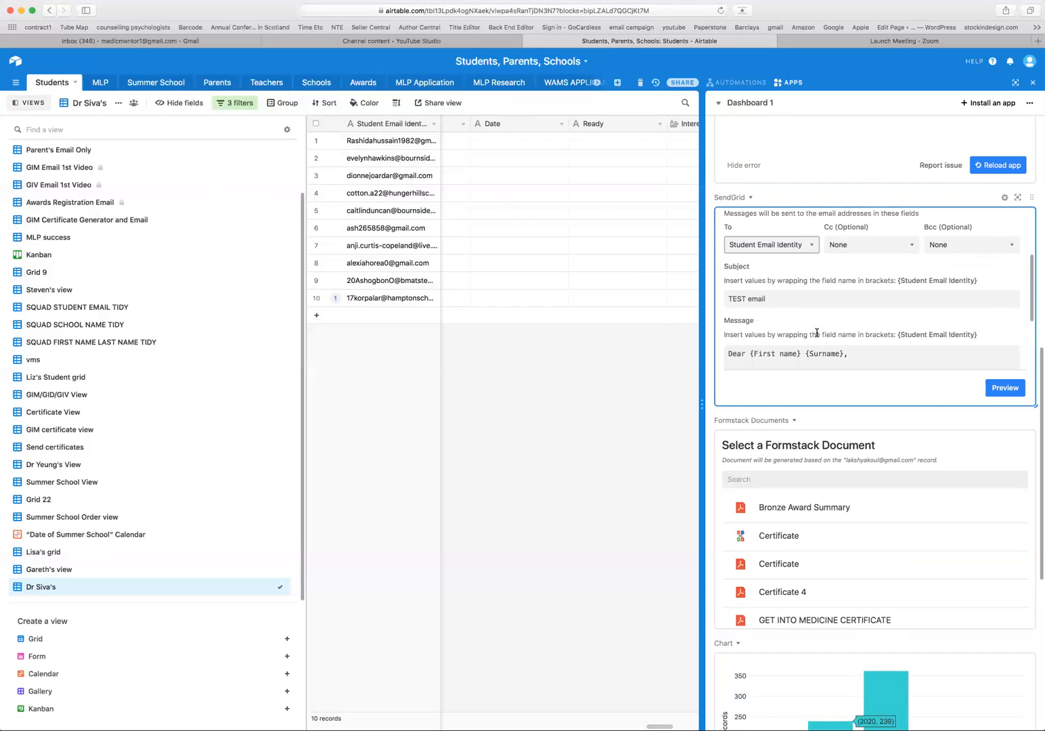
{"action": "scroll", "coordinate": [816, 333], "scroll_direction": "down", "scroll_amount": 2}
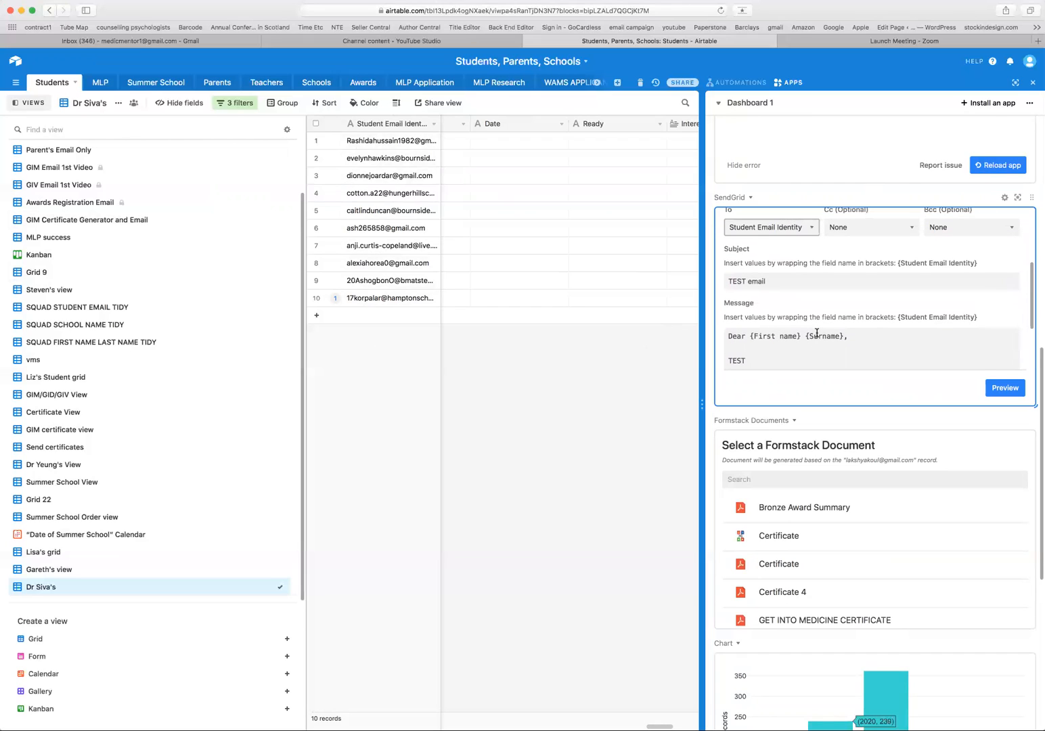
{"action": "triple_click", "coordinate": [770, 281]}
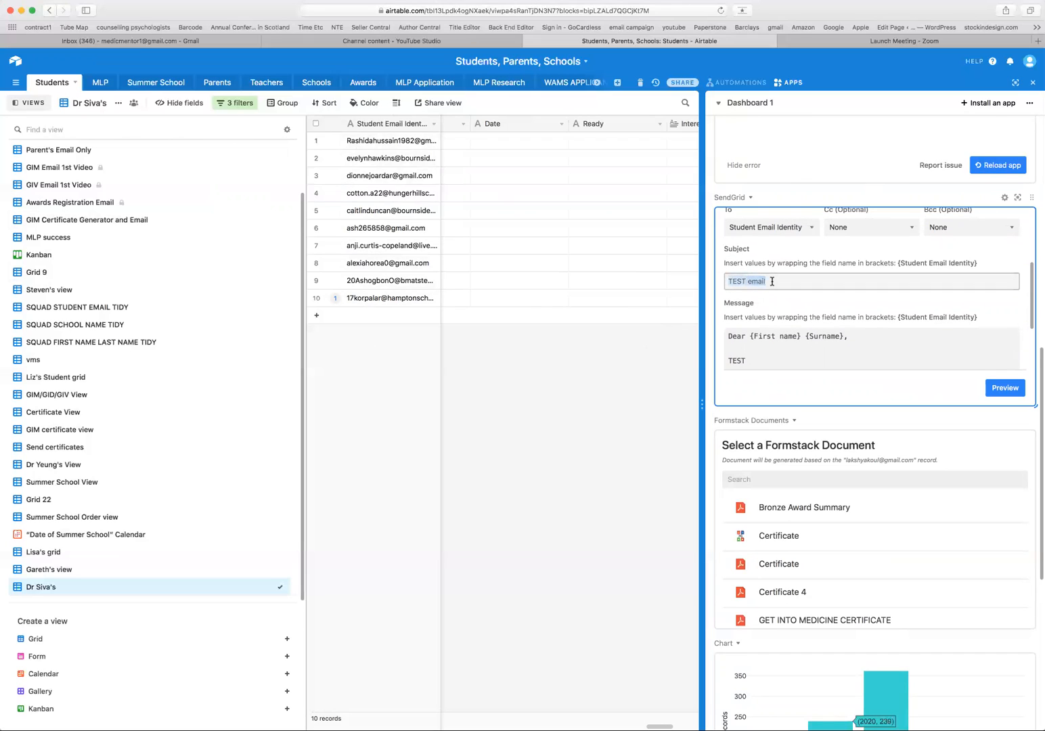
{"action": "key", "text": "BackSpace"}
{"action": "type", "text": "Missed Chief Mentor Induction Day"}
- Check the name field in the Students table and change the message greeting to "Dear {First Name}," without the surname placeholder
{"action": "left_click", "coordinate": [764, 352]}
{"action": "scroll", "coordinate": [764, 351], "scroll_direction": "down", "scroll_amount": 2}
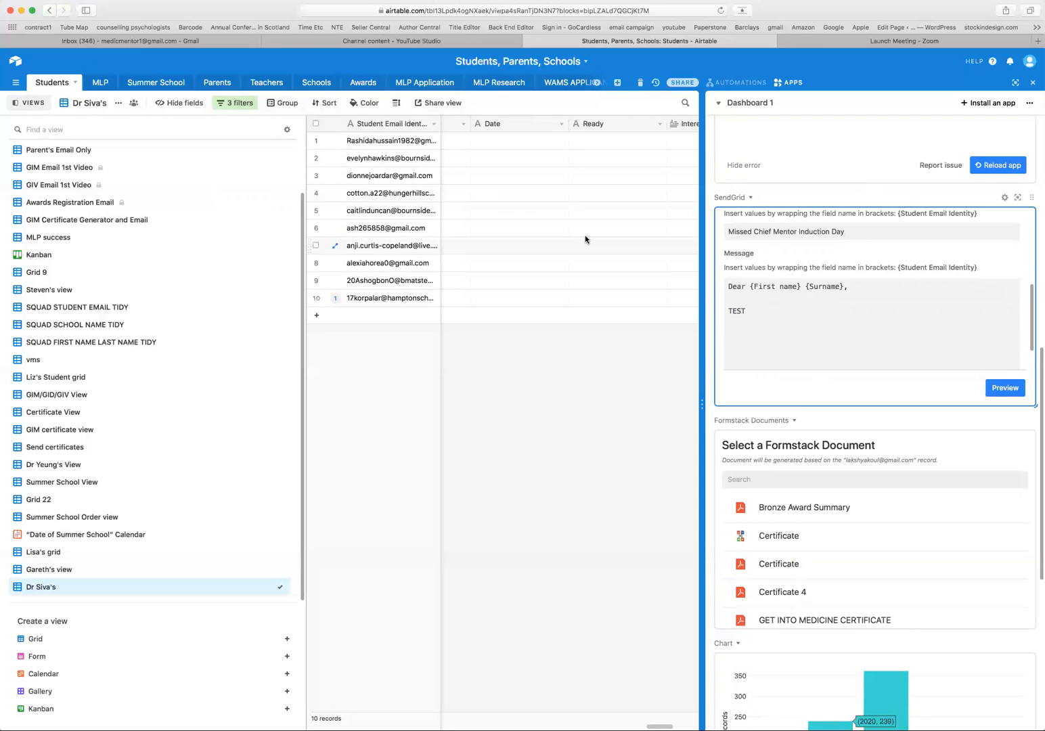
{"action": "scroll", "coordinate": [586, 238], "scroll_direction": "left", "scroll_amount": 10}
{"action": "scroll", "coordinate": [586, 238], "scroll_direction": "left", "scroll_amount": 10}
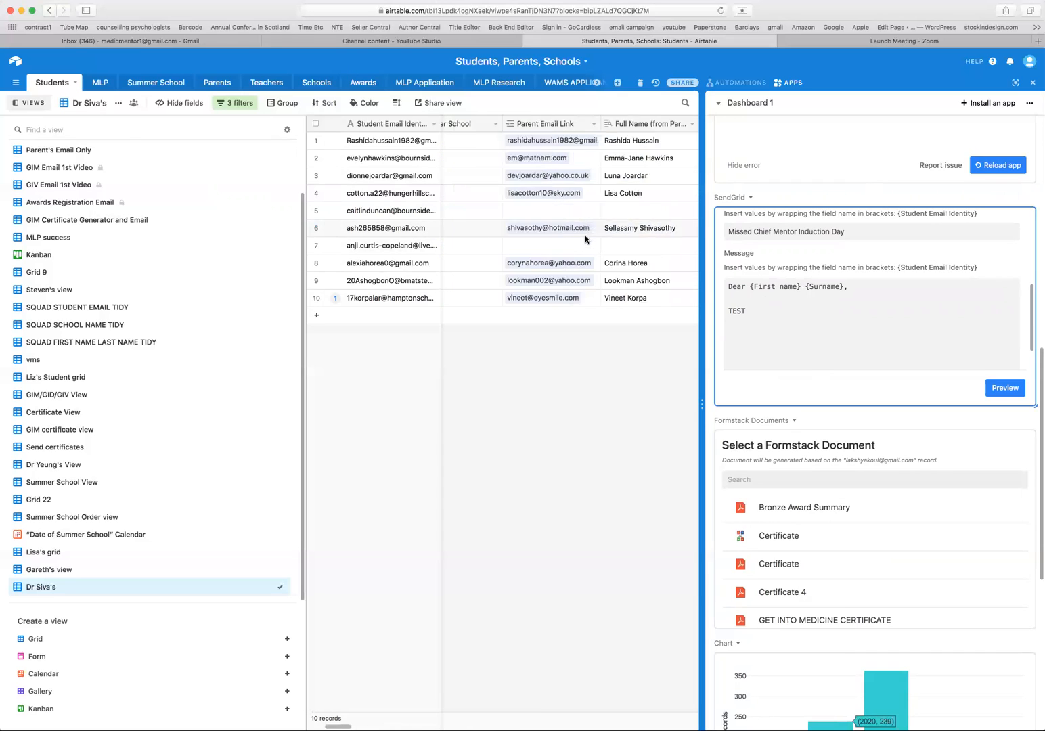
{"action": "scroll", "coordinate": [585, 235], "scroll_direction": "left", "scroll_amount": 5}
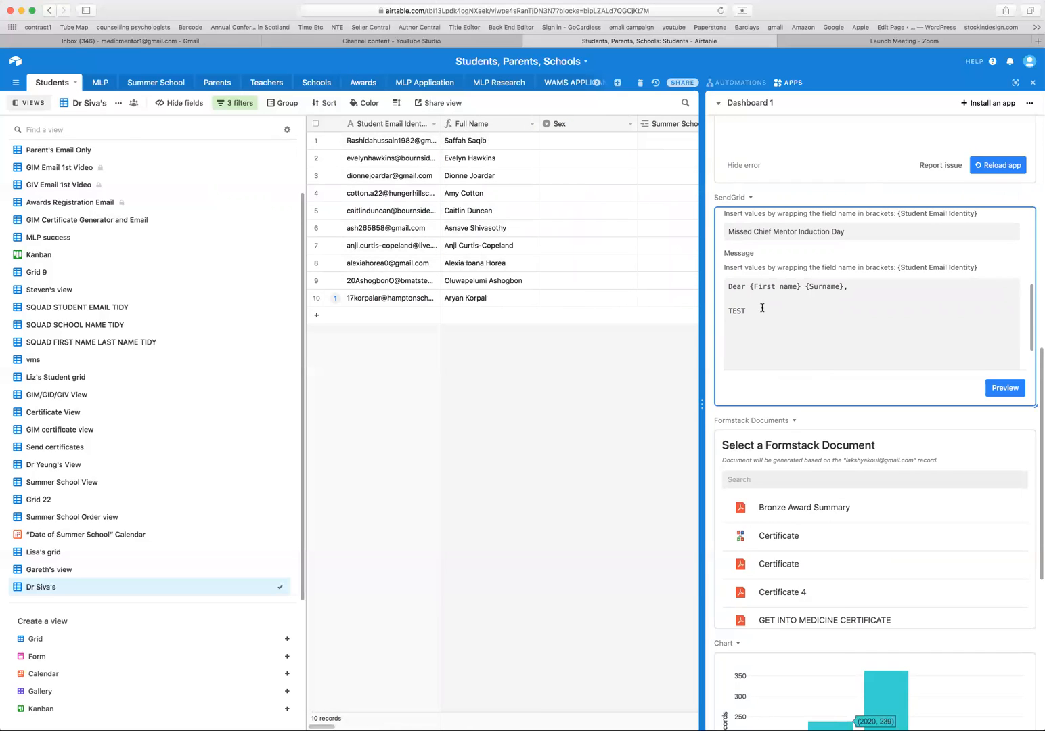
{"action": "scroll", "coordinate": [622, 270], "scroll_direction": "right", "scroll_amount": 5}
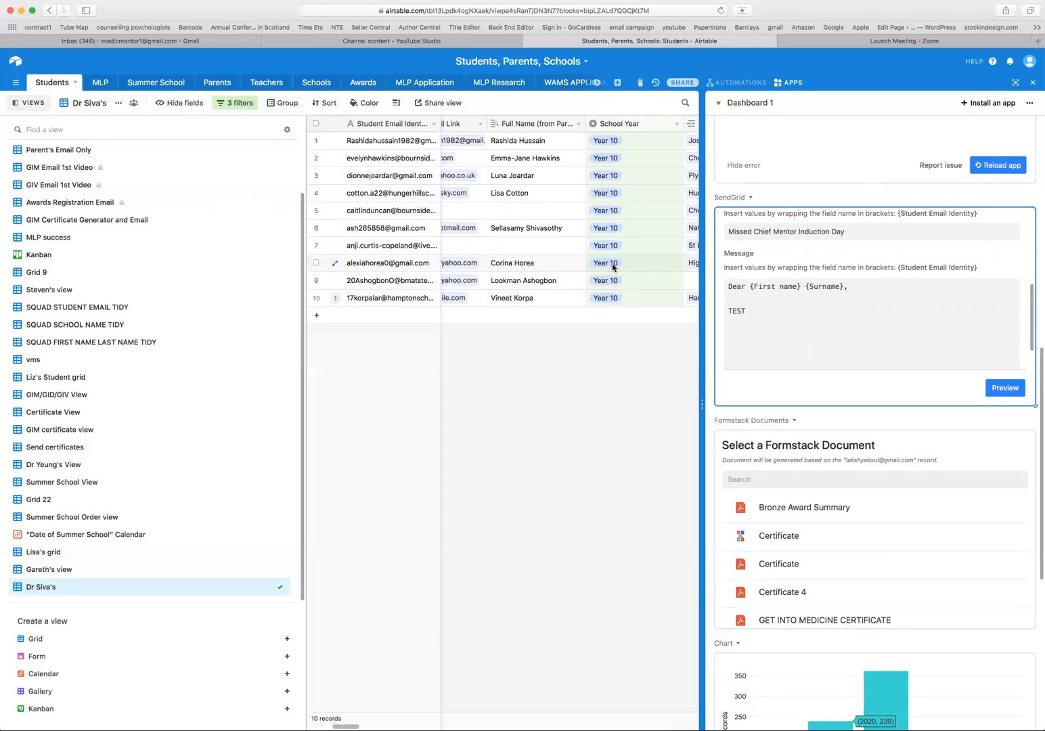
{"action": "scroll", "coordinate": [612, 267], "scroll_direction": "right", "scroll_amount": 6}
{"action": "scroll", "coordinate": [612, 268], "scroll_direction": "right", "scroll_amount": 6}
{"action": "scroll", "coordinate": [612, 268], "scroll_direction": "right", "scroll_amount": 3}
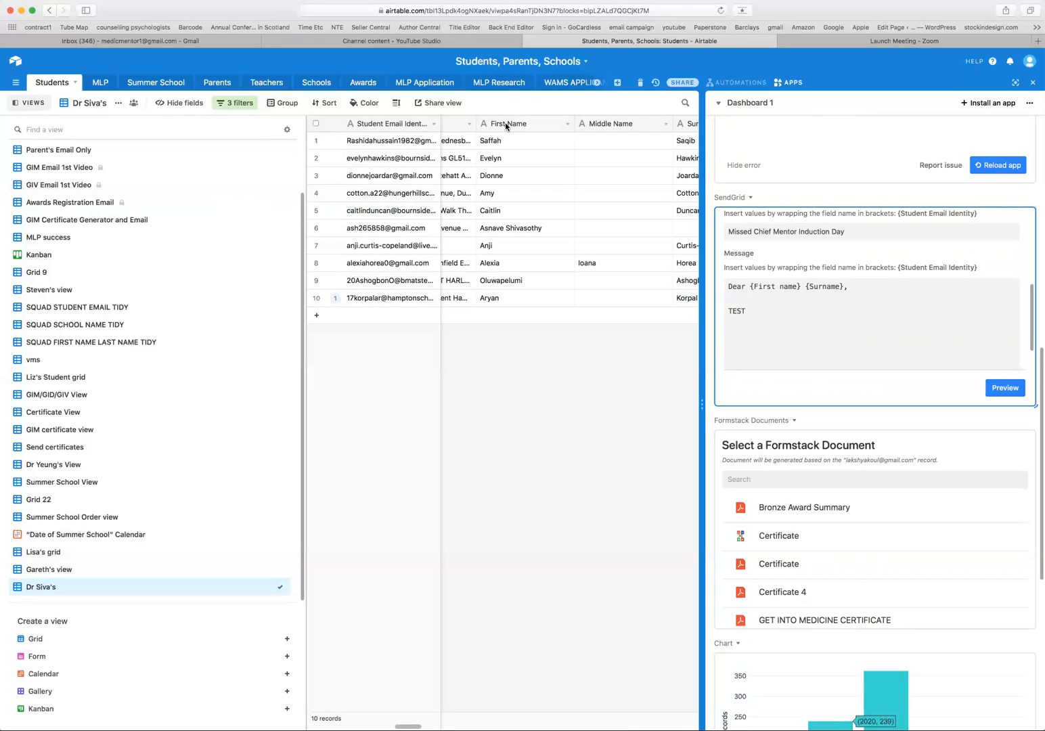
{"action": "left_click", "coordinate": [778, 289]}
{"action": "key", "text": "BackSpace"}
{"action": "type", "text": "N"}
{"action": "left_click_drag", "start_coordinate": [845, 285], "coordinate": [804, 286]}
{"action": "key", "text": "BackSpace"}
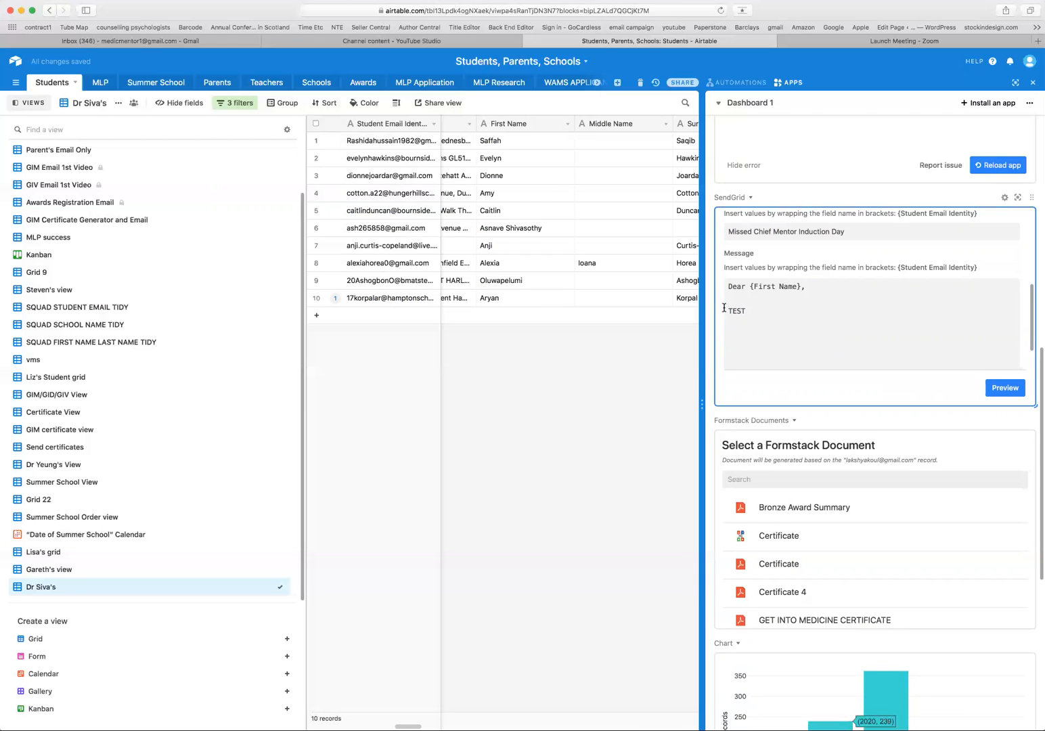
- Replace the TEST text in the message body with "Sorry that we missed you at the induction."
{"action": "left_click_drag", "start_coordinate": [751, 312], "coordinate": [718, 311]}
{"action": "type", "text": "Sorry that we m"}
{"action": "type", "text": "issed you at th"}
{"action": "type", "text": "e induction"}
{"action": "type", "text": ".  I"}
- Continue the message with "However, there is another chance to join us again on the 10th of January"
{"action": "type", "text": "However, there is"}
{"action": "type", "text": " another chan"}
{"action": "type", "text": "ce to join"}
{"action": "type", "text": " us again"}
{"action": "type", "text": " on the "}
{"action": "type", "text": "10th go"}
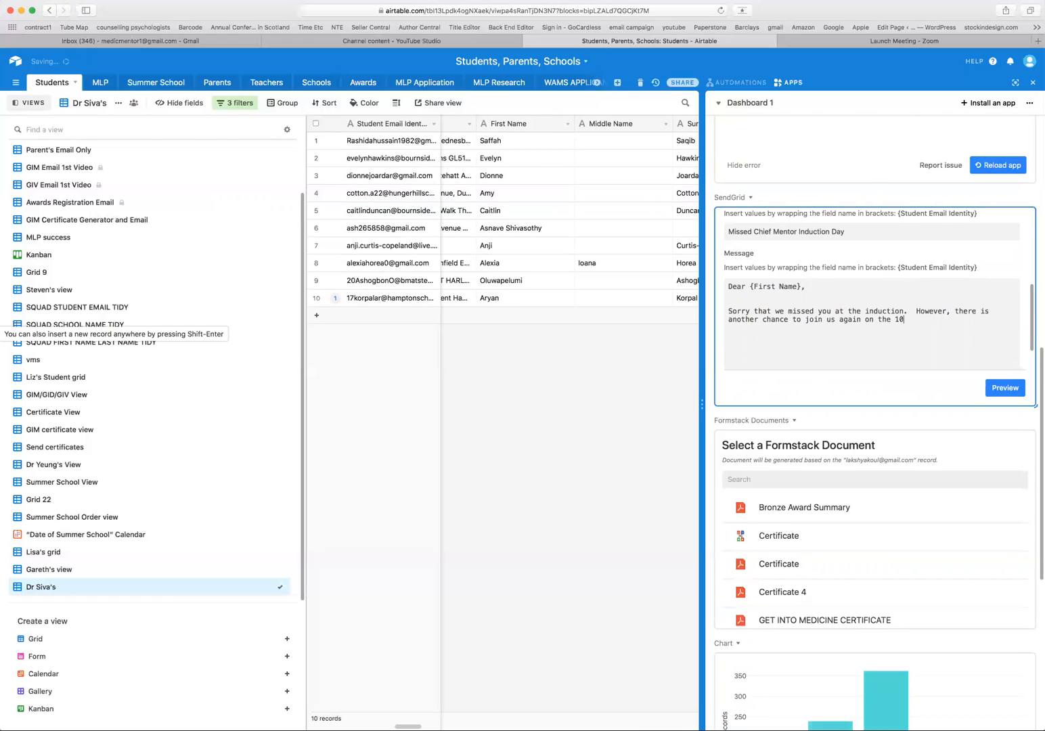
{"action": "key", "text": "BackSpace"}
{"action": "key", "text": "BackSpace"}
{"action": "key", "text": "BackSpace"}
{"action": "type", "text": "of Jnauary"}
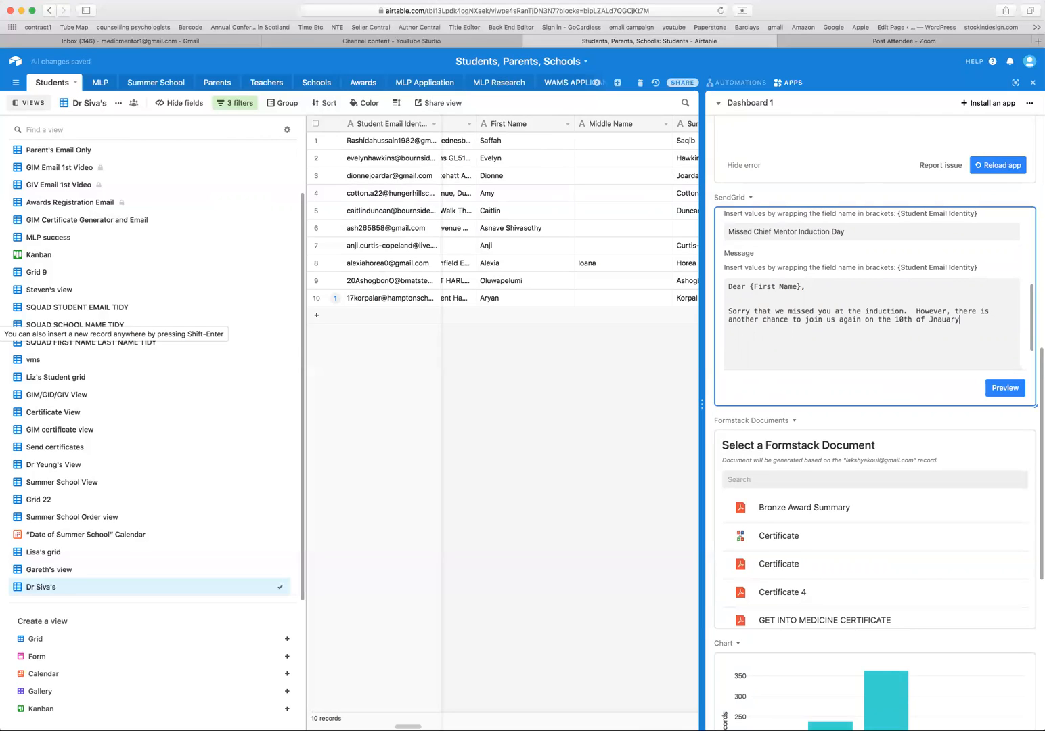
- Finish the message body with "Please let me know if this is something that you would like to attend."
{"action": "type", "text": ".  Please let me know if this is something that"}
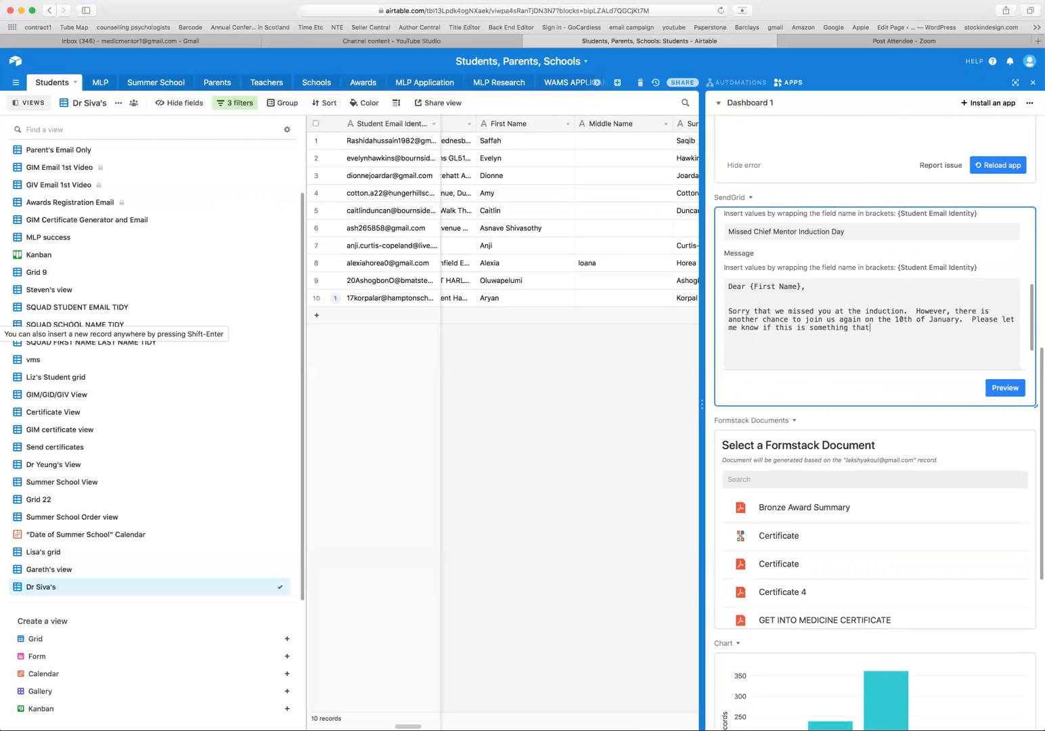
{"action": "type", "text": " you would like to attend."}
{"action": "scroll", "coordinate": [783, 286], "scroll_direction": "down", "scroll_amount": 2}
- Review the SendGrid email's table, view, recipient, subject and message, and check the Chief Mentor training column of the listed students
{"action": "scroll", "coordinate": [783, 286], "scroll_direction": "up", "scroll_amount": 5}
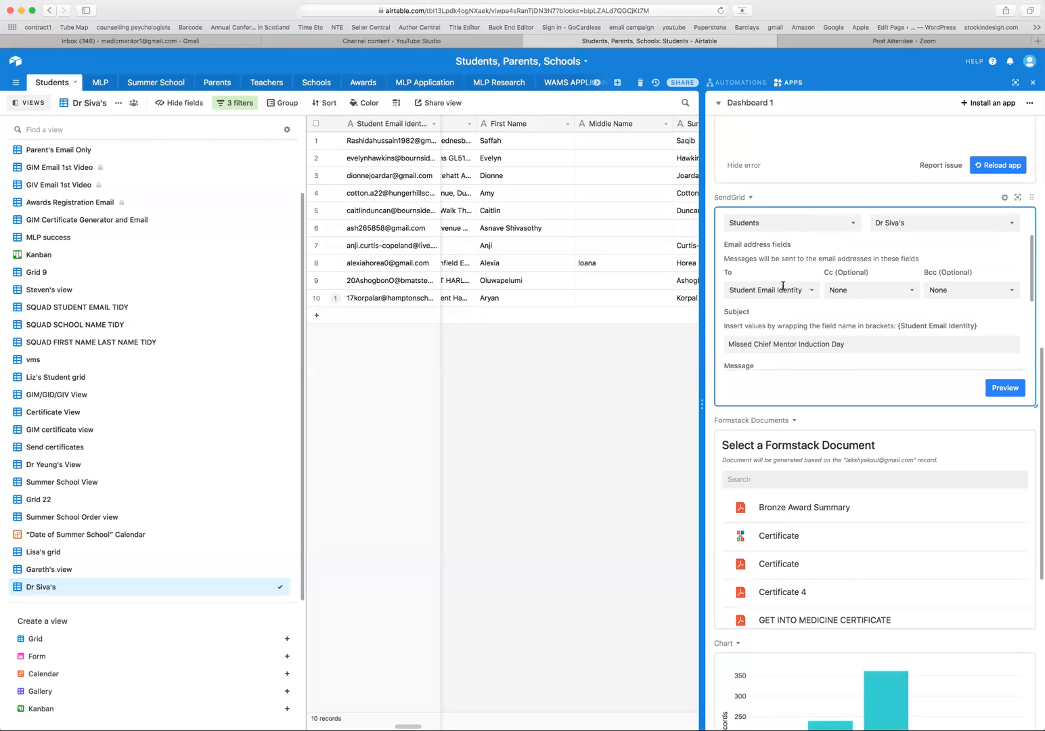
{"action": "scroll", "coordinate": [783, 289], "scroll_direction": "up", "scroll_amount": 2}
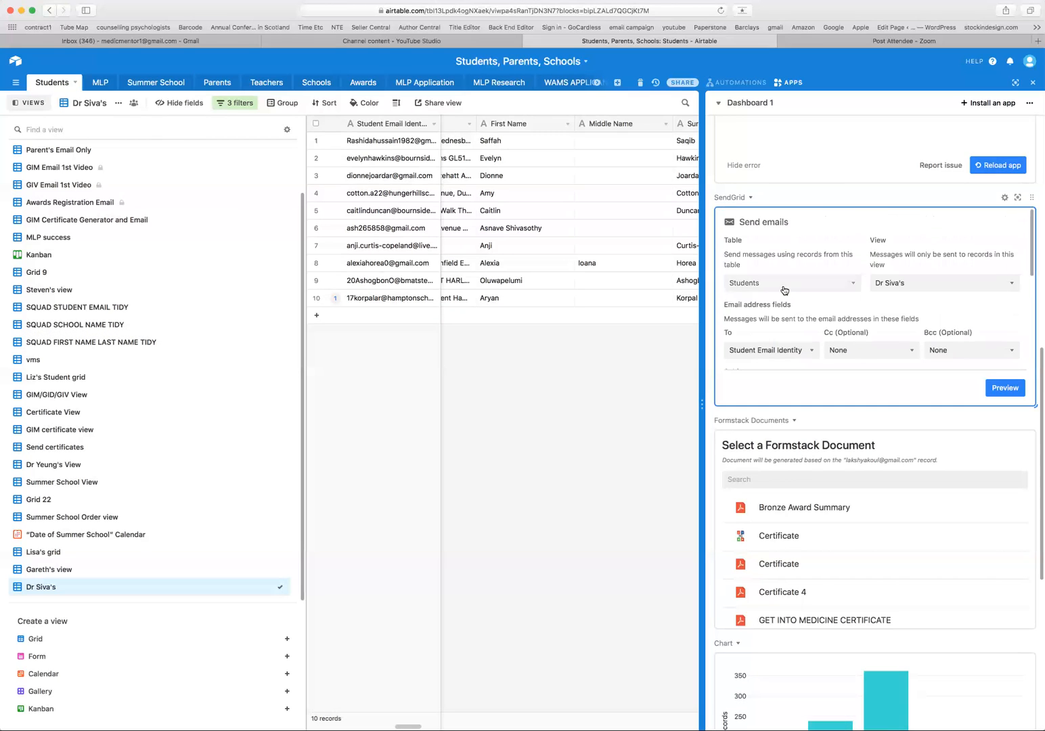
{"action": "scroll", "coordinate": [783, 290], "scroll_direction": "down", "scroll_amount": 6}
{"action": "scroll", "coordinate": [787, 239], "scroll_direction": "up", "scroll_amount": 3}
{"action": "scroll", "coordinate": [787, 239], "scroll_direction": "up", "scroll_amount": 2}
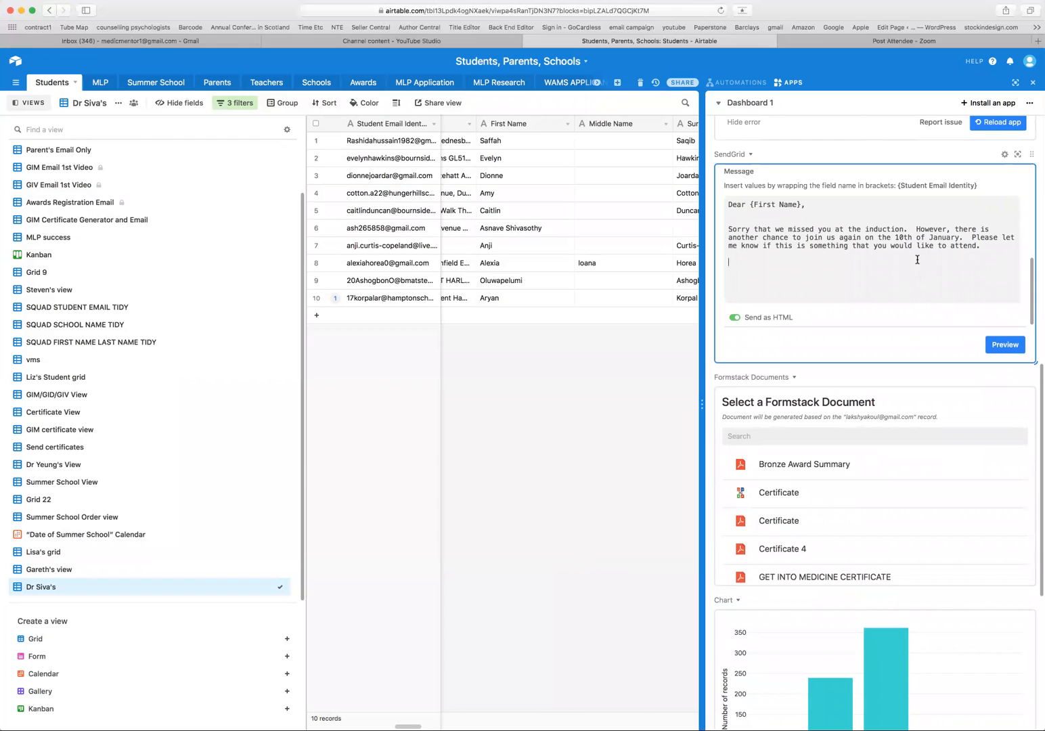
{"action": "scroll", "coordinate": [513, 202], "scroll_direction": "right", "scroll_amount": 5}
{"action": "scroll", "coordinate": [513, 201], "scroll_direction": "right", "scroll_amount": 5}
{"action": "scroll", "coordinate": [513, 202], "scroll_direction": "right", "scroll_amount": 5}
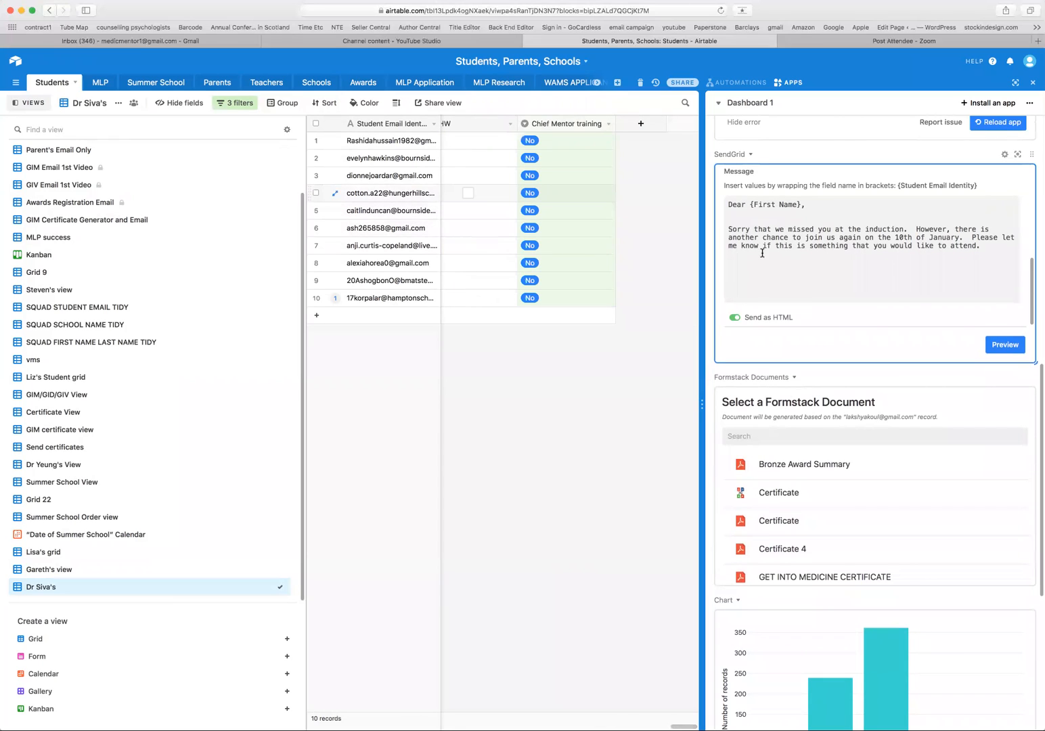
- Generate the preview of the SendGrid emails for the filtered students
{"action": "left_click", "coordinate": [860, 272]}
{"action": "scroll", "coordinate": [860, 273], "scroll_direction": "down", "scroll_amount": 2}
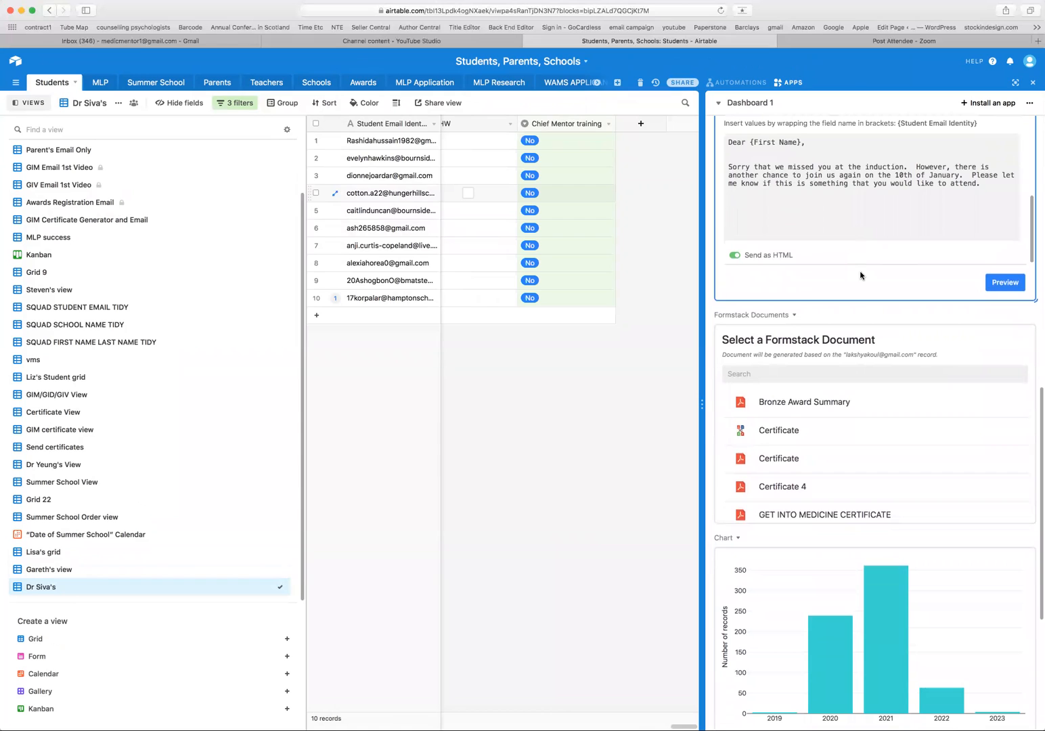
{"action": "scroll", "coordinate": [848, 226], "scroll_direction": "up", "scroll_amount": 2}
{"action": "scroll", "coordinate": [849, 223], "scroll_direction": "down", "scroll_amount": 2}
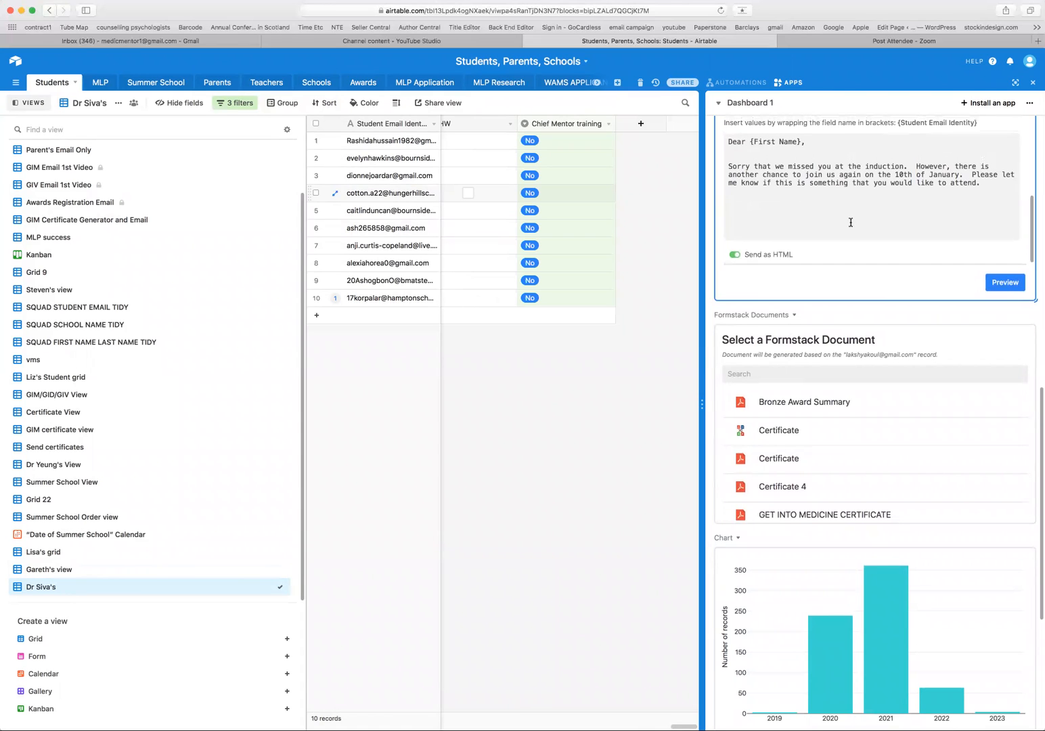
{"action": "left_click", "coordinate": [1005, 291]}
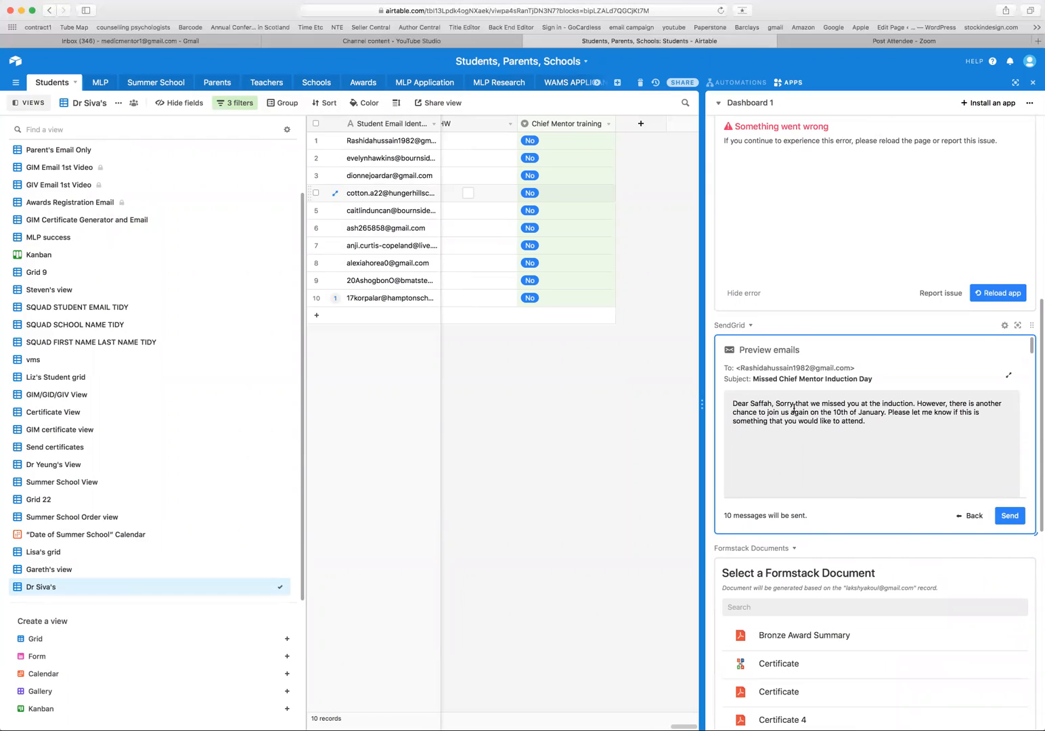
- Find the First Name column of the filtered students and compare it with the greeting in the previewed email
{"action": "scroll", "coordinate": [508, 170], "scroll_direction": "left", "scroll_amount": 5}
{"action": "scroll", "coordinate": [509, 170], "scroll_direction": "left", "scroll_amount": 10}
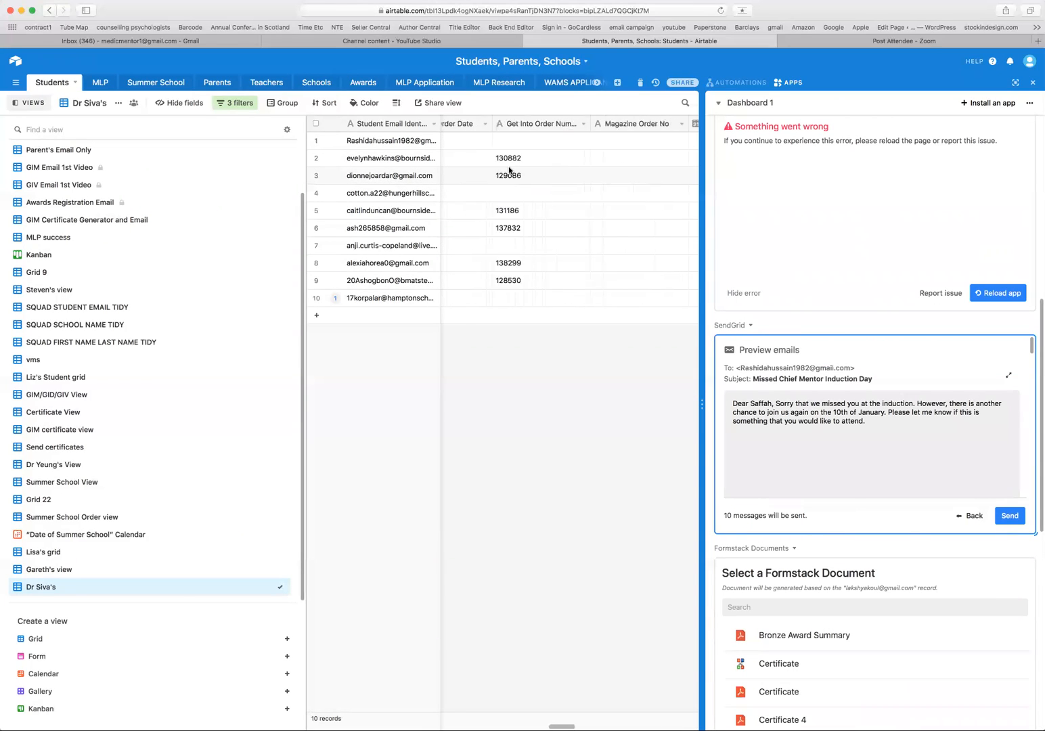
{"action": "scroll", "coordinate": [509, 170], "scroll_direction": "left", "scroll_amount": 10}
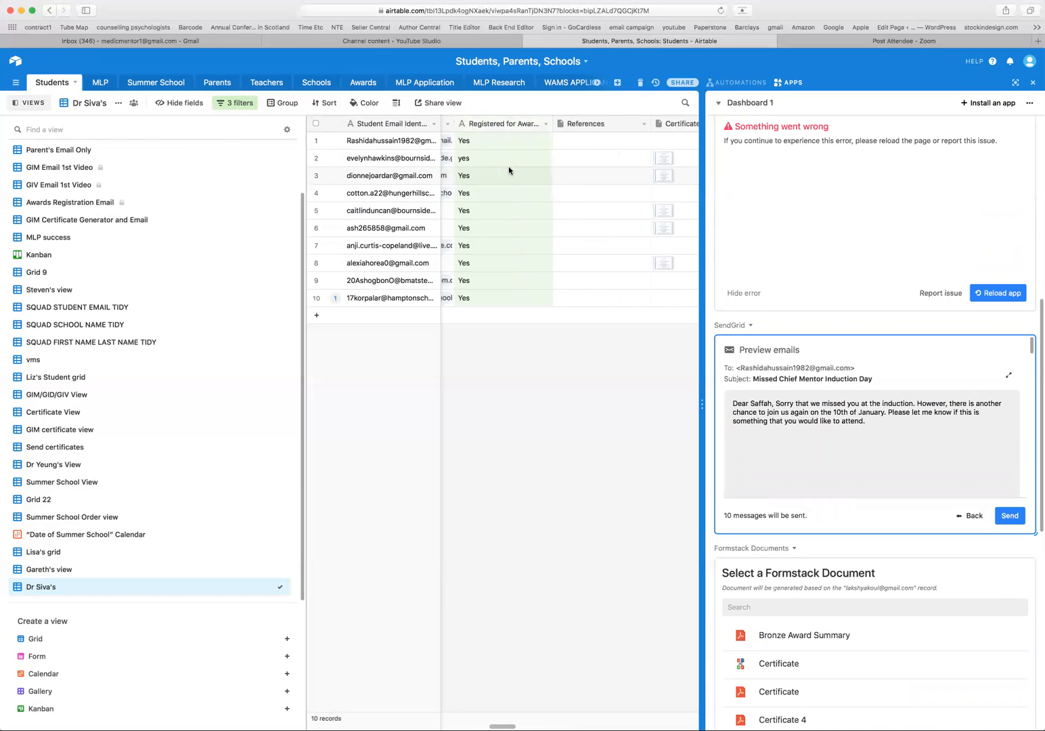
{"action": "scroll", "coordinate": [508, 170], "scroll_direction": "left", "scroll_amount": 10}
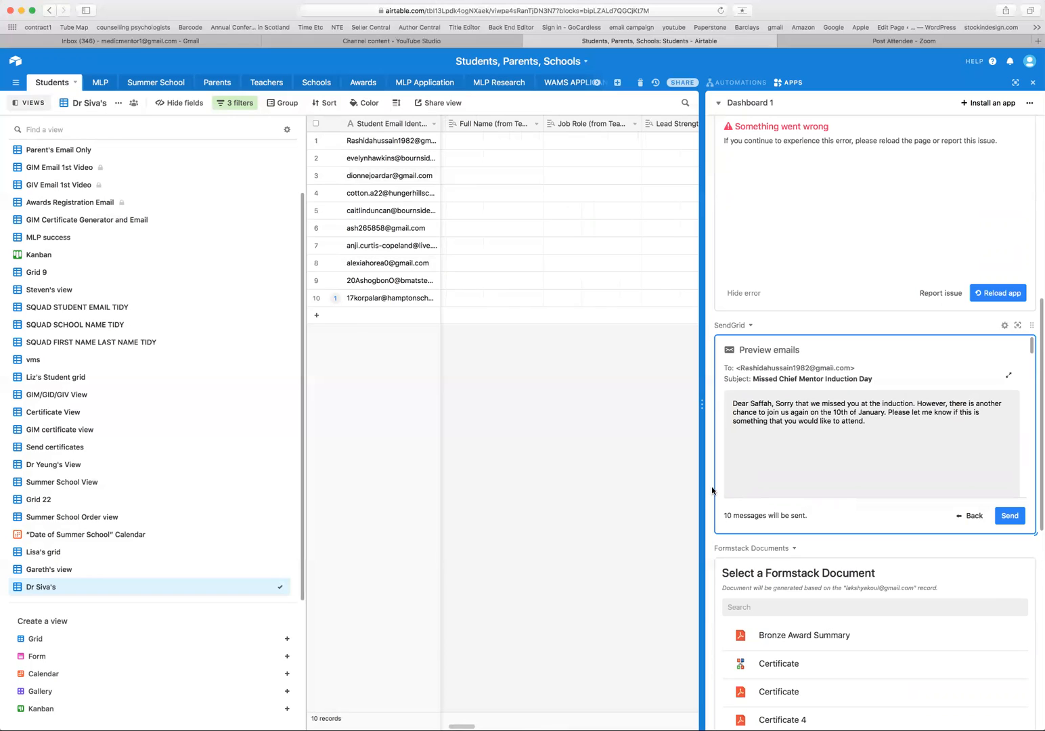
{"action": "scroll", "coordinate": [580, 276], "scroll_direction": "left", "scroll_amount": 10}
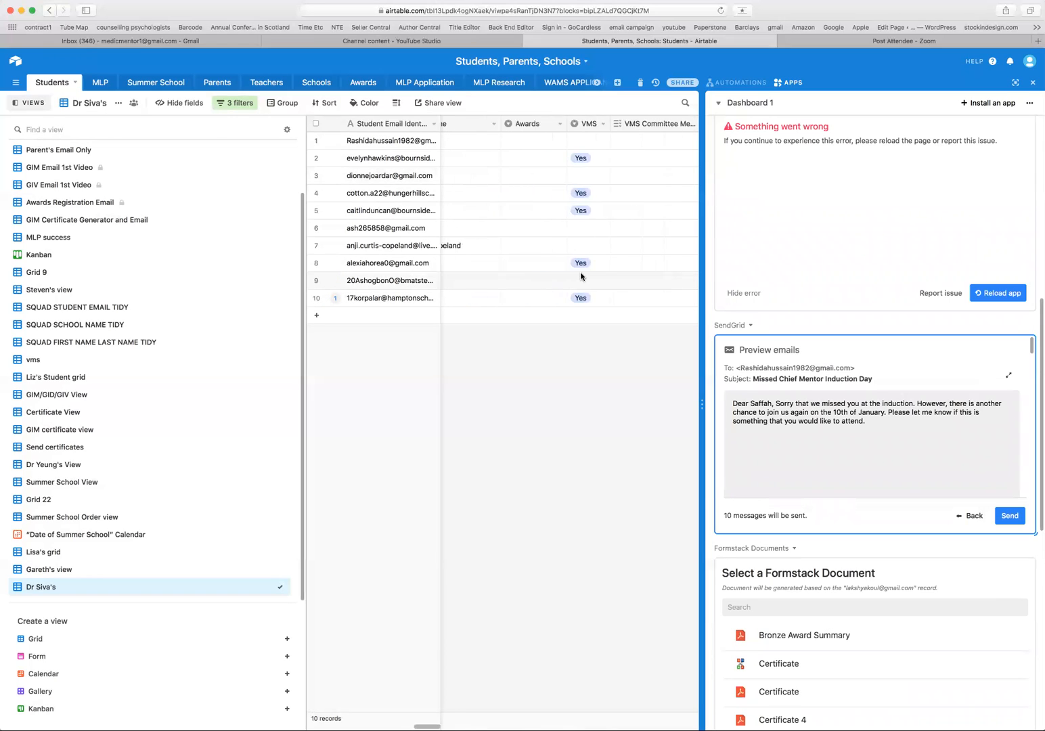
{"action": "scroll", "coordinate": [581, 276], "scroll_direction": "right", "scroll_amount": 5}
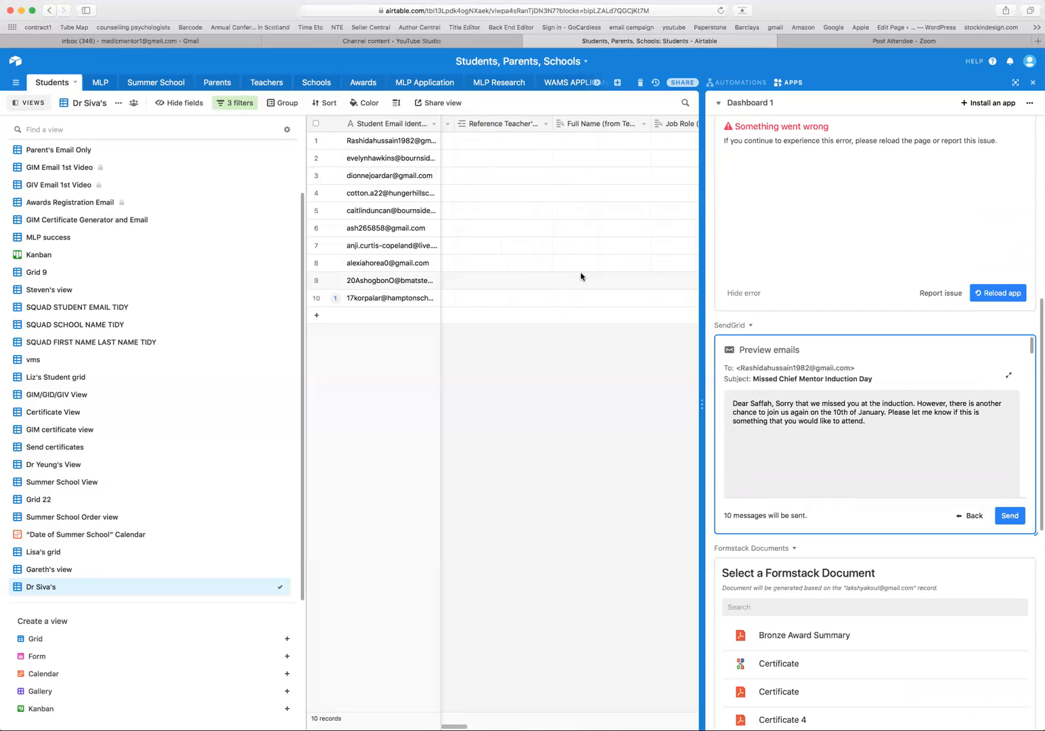
{"action": "scroll", "coordinate": [581, 276], "scroll_direction": "right", "scroll_amount": 5}
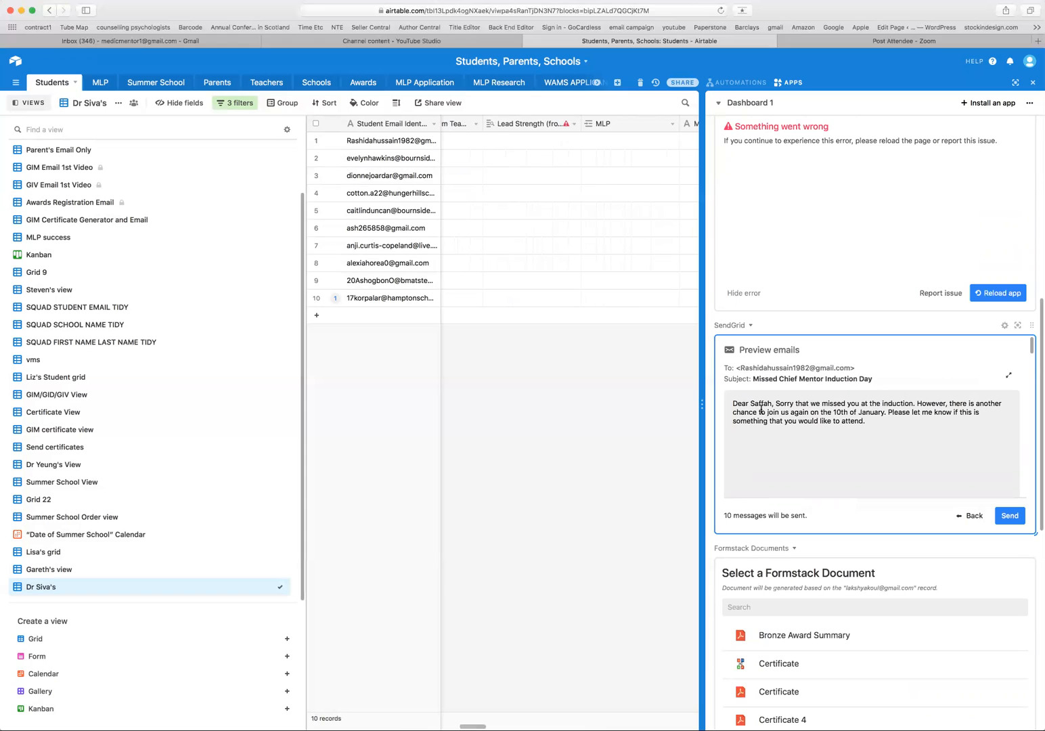
{"action": "scroll", "coordinate": [537, 220], "scroll_direction": "left", "scroll_amount": 3}
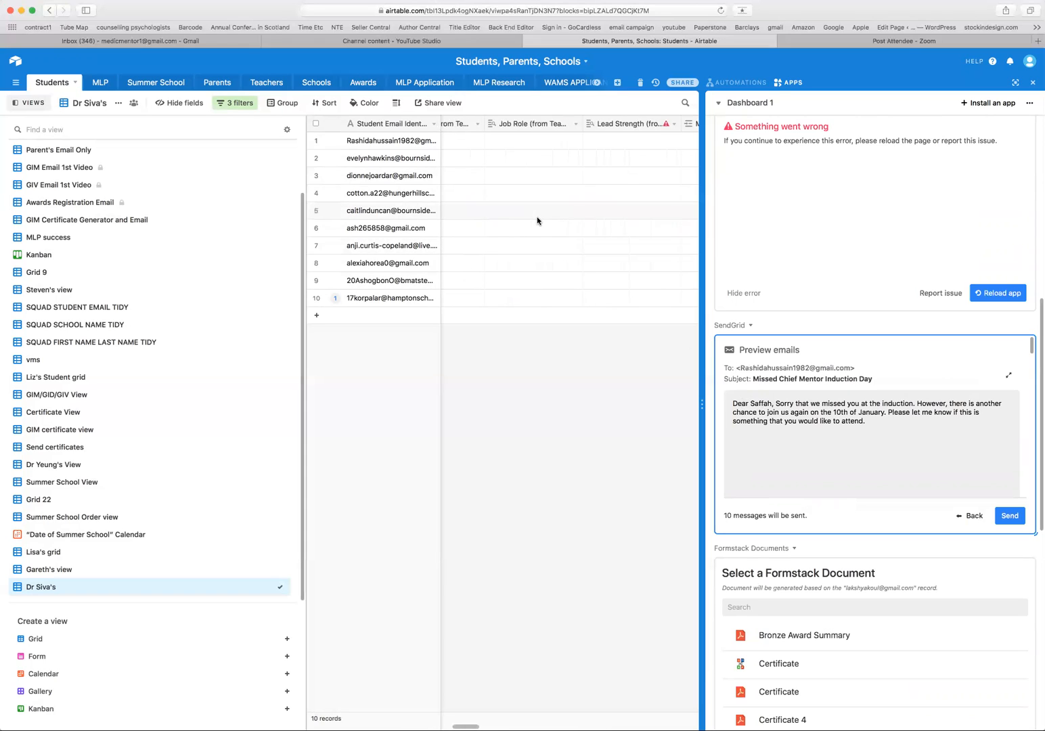
{"action": "scroll", "coordinate": [537, 220], "scroll_direction": "left", "scroll_amount": 5}
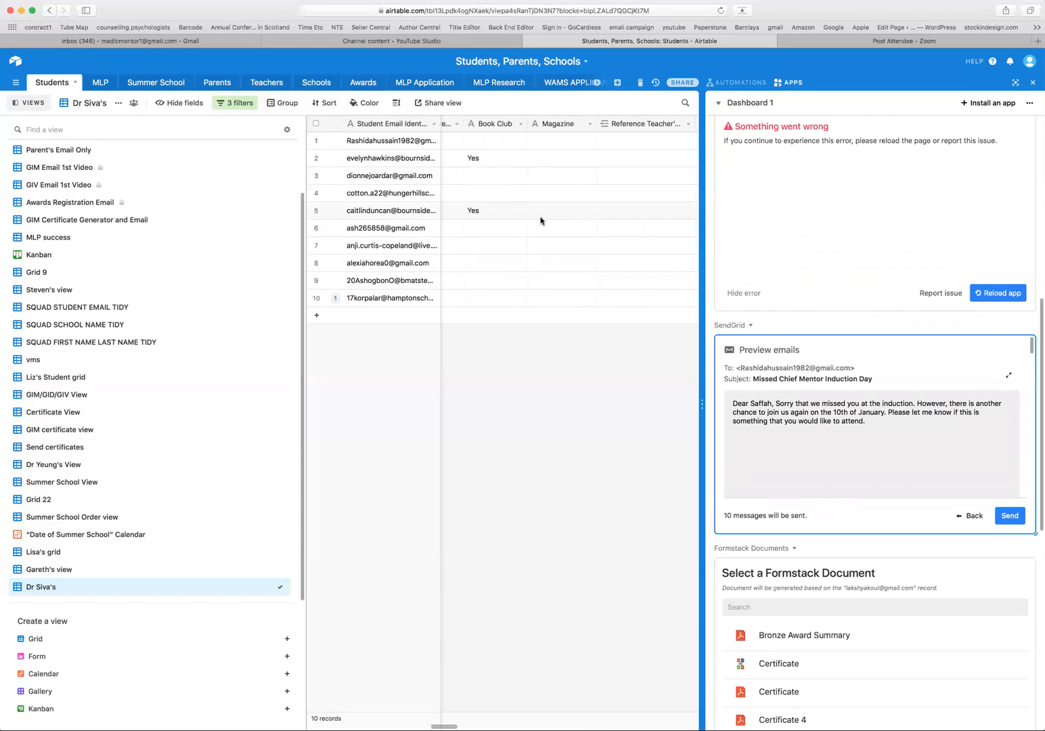
{"action": "scroll", "coordinate": [540, 220], "scroll_direction": "left", "scroll_amount": 4}
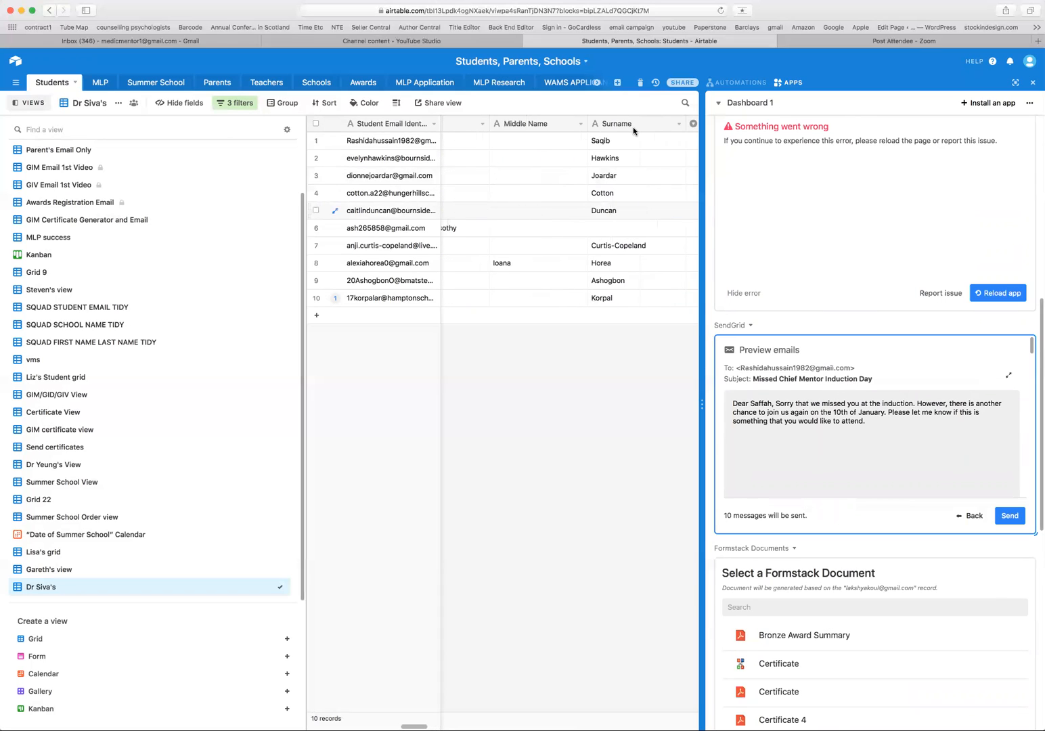
{"action": "scroll", "coordinate": [619, 215], "scroll_direction": "left", "scroll_amount": 4}
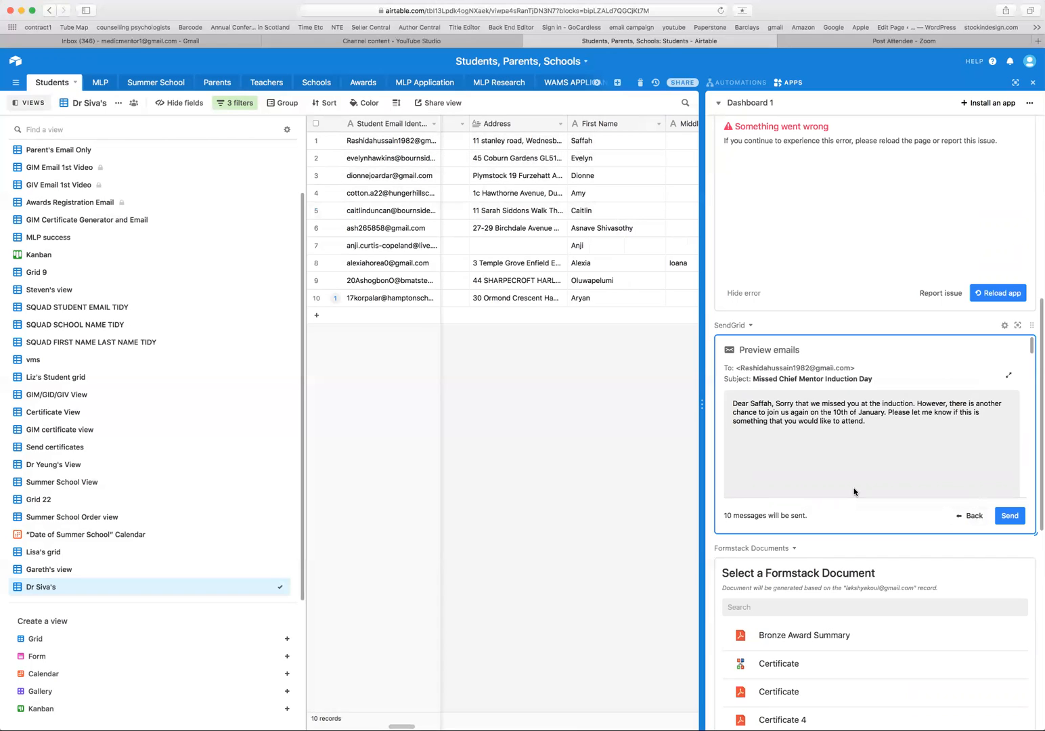
- Review the previewed SendGrid emails, checking each message's recipient, personalised greeting and body text
{"action": "scroll", "coordinate": [853, 488], "scroll_direction": "down", "scroll_amount": 5}
{"action": "scroll", "coordinate": [853, 487], "scroll_direction": "down", "scroll_amount": 5}
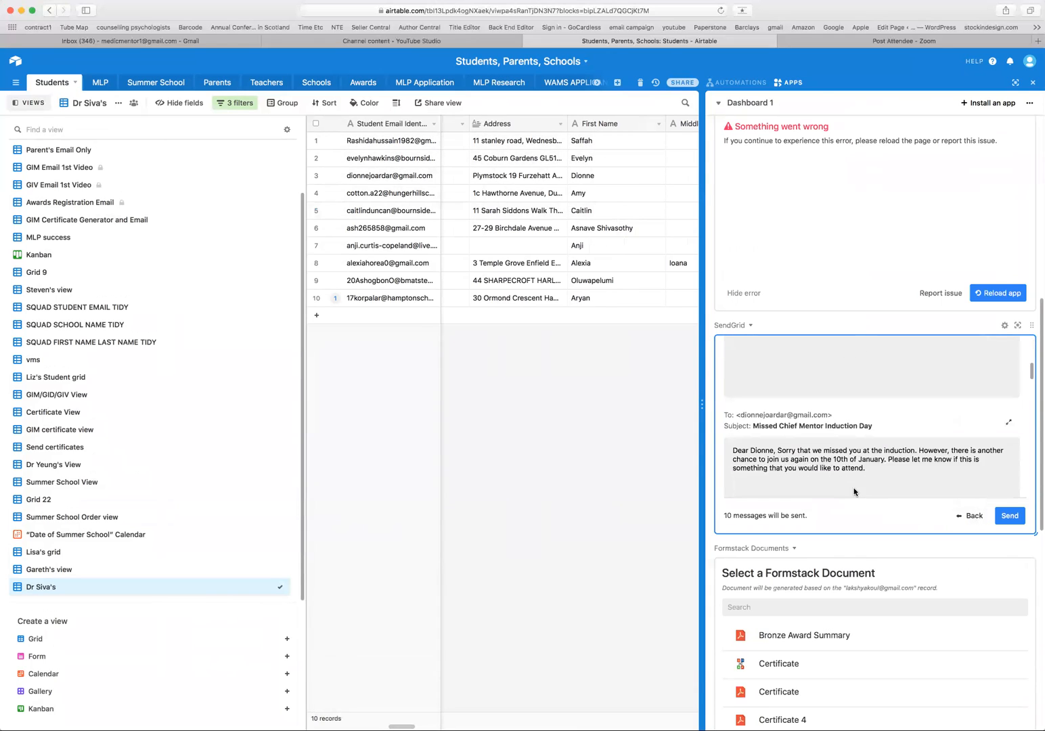
{"action": "scroll", "coordinate": [853, 487], "scroll_direction": "down", "scroll_amount": 6}
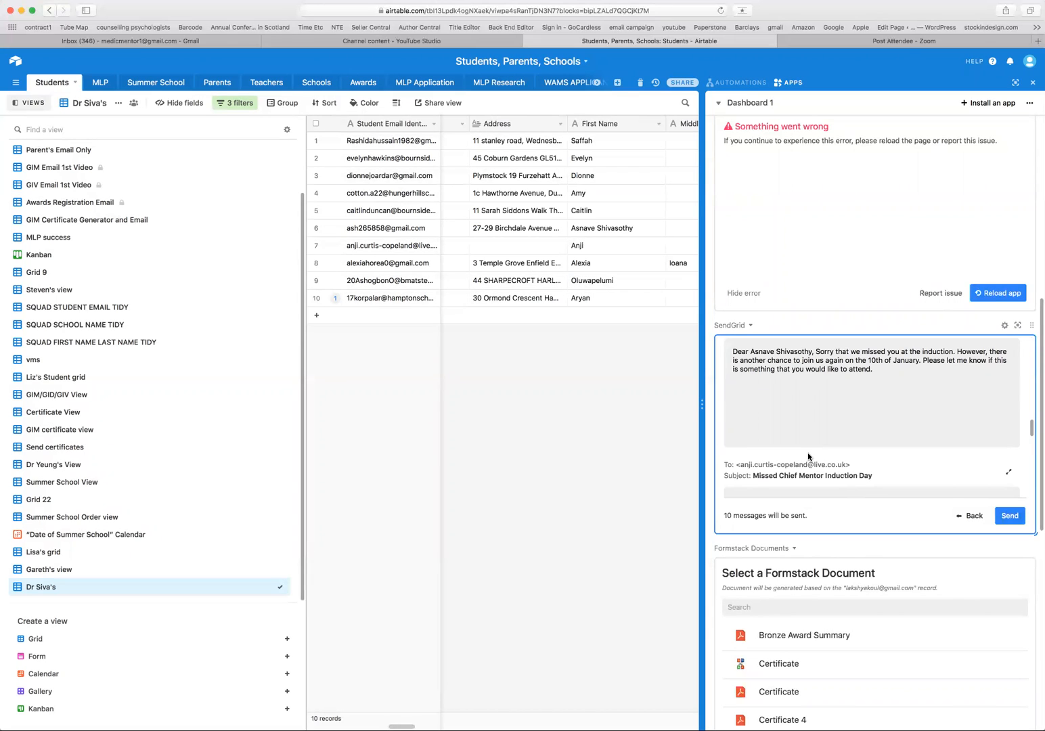
{"action": "scroll", "coordinate": [791, 384], "scroll_direction": "up", "scroll_amount": 1}
{"action": "scroll", "coordinate": [791, 382], "scroll_direction": "up", "scroll_amount": 10}
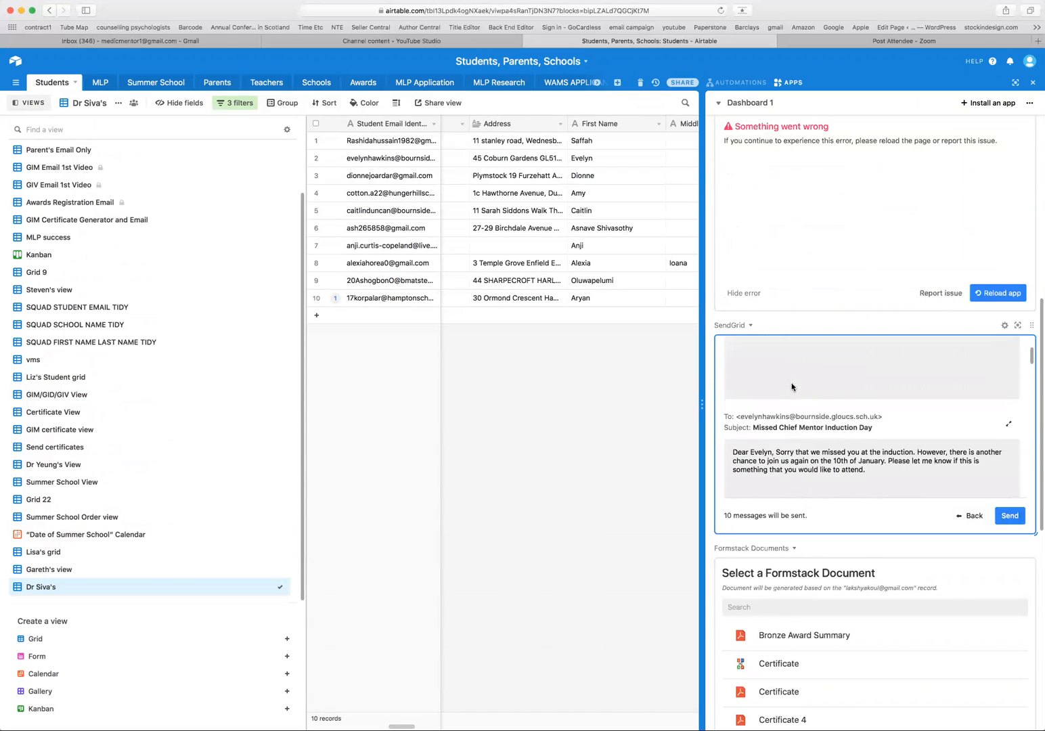